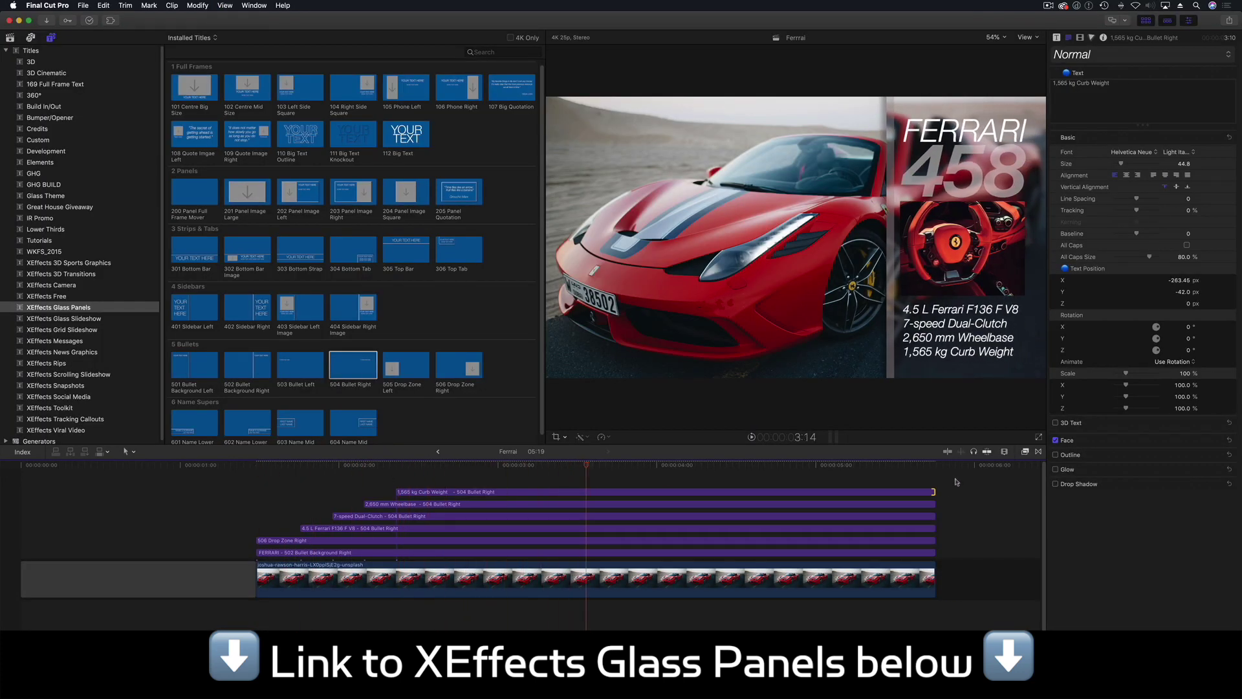
# Play and scrub back through the bullet title animation
pyautogui.click(853, 464)
pyautogui.press('space')
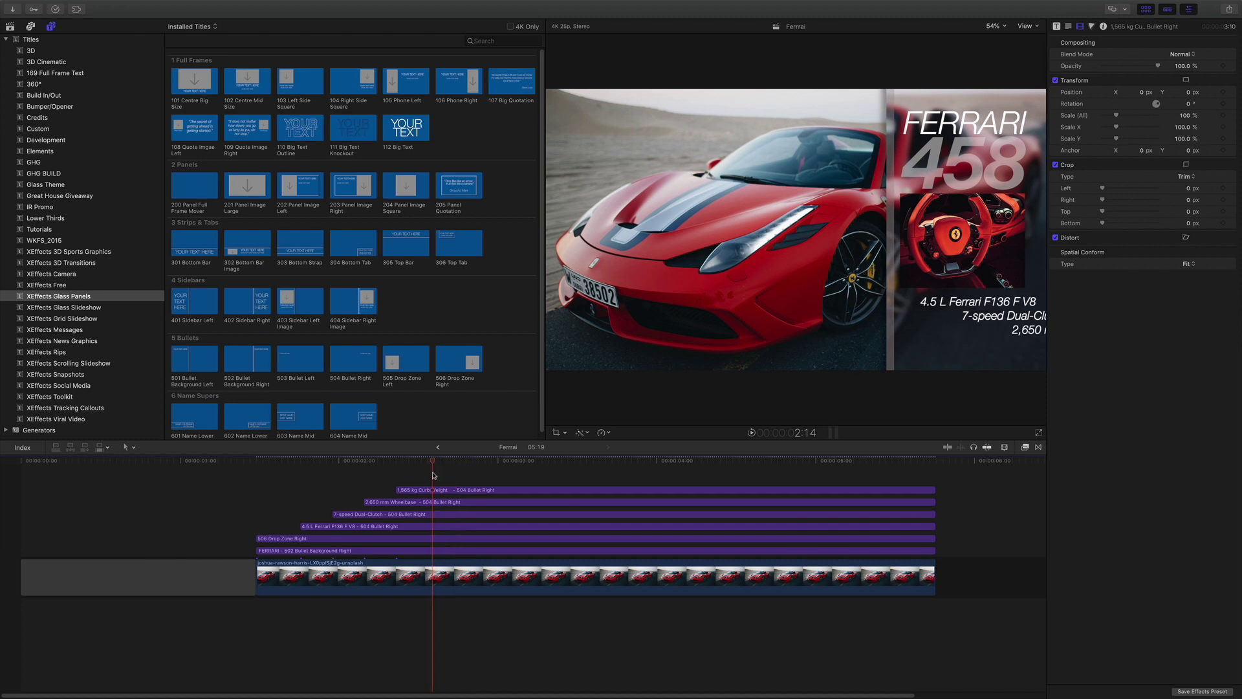
pyautogui.press('space')
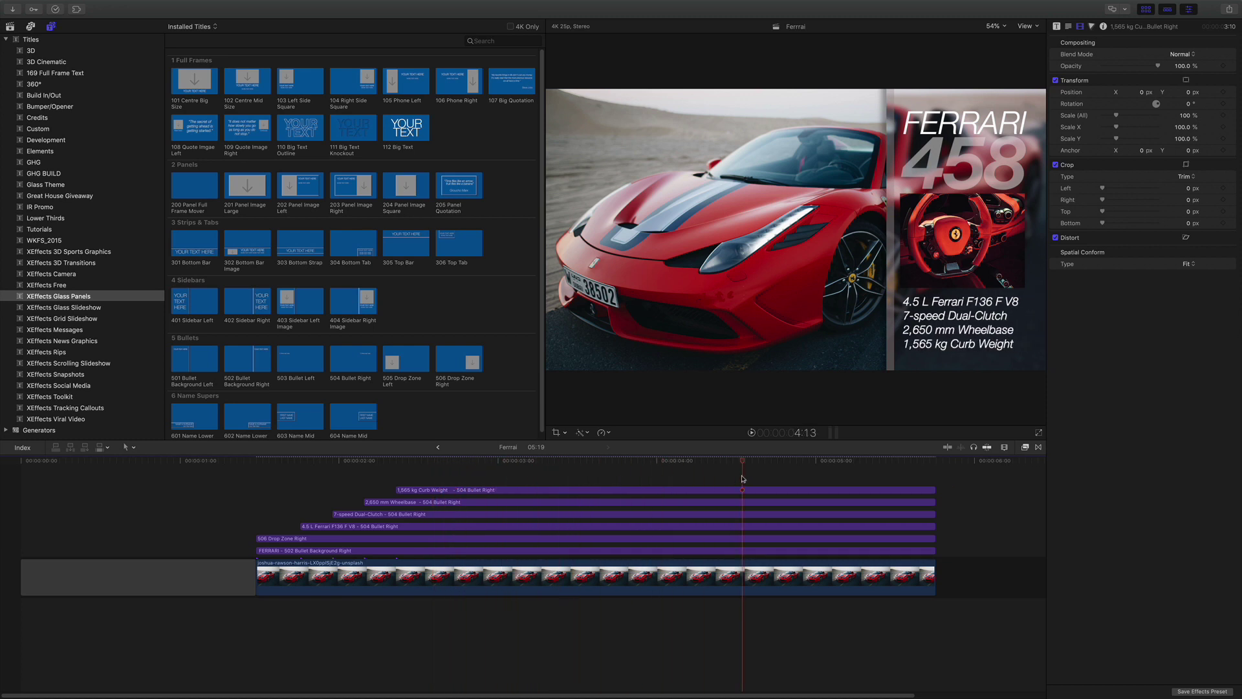
pyautogui.moveTo(575, 474); pyautogui.dragTo(521, 472)
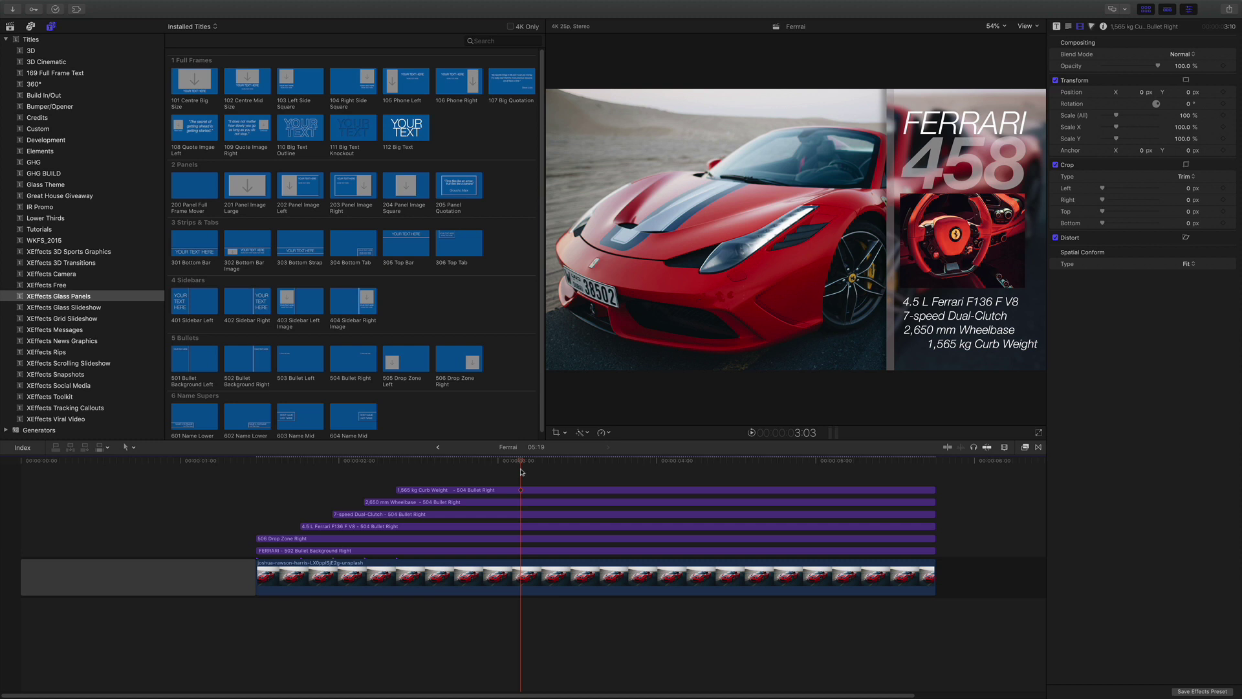
# Check the car photo clip's source info (7074 × 4716), then its video properties, and rescrub the bullets
pyautogui.click(519, 578)
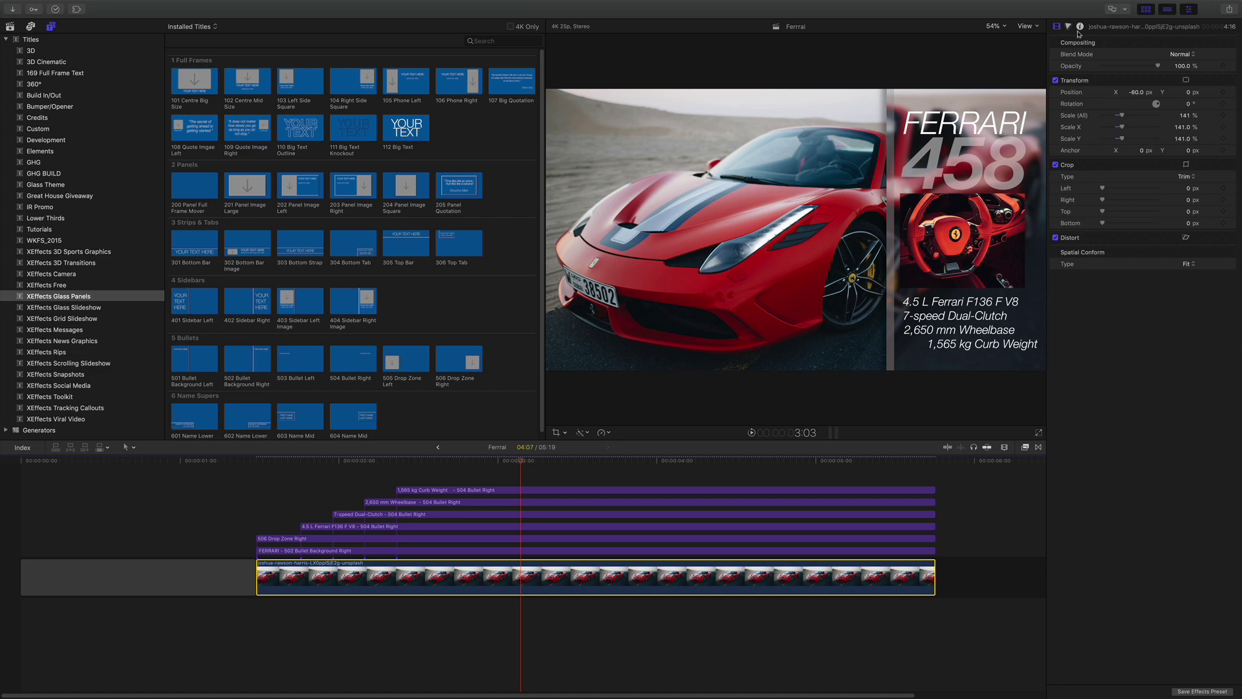
pyautogui.click(1080, 28)
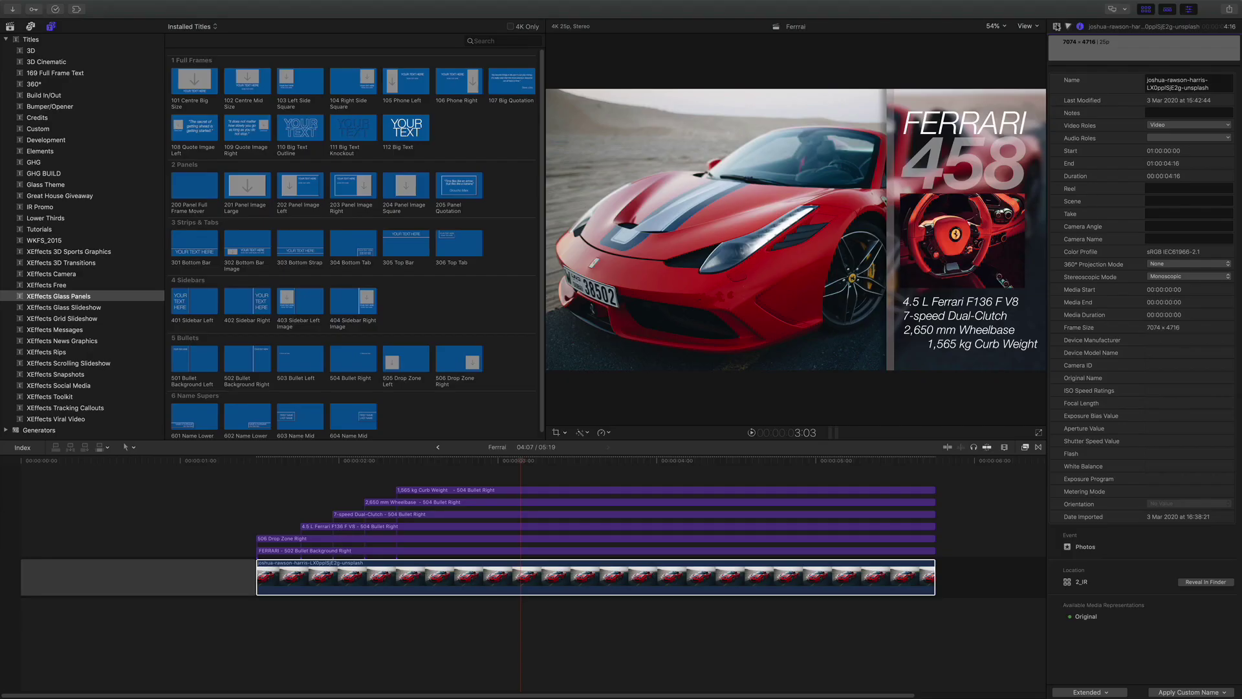
pyautogui.click(1056, 27)
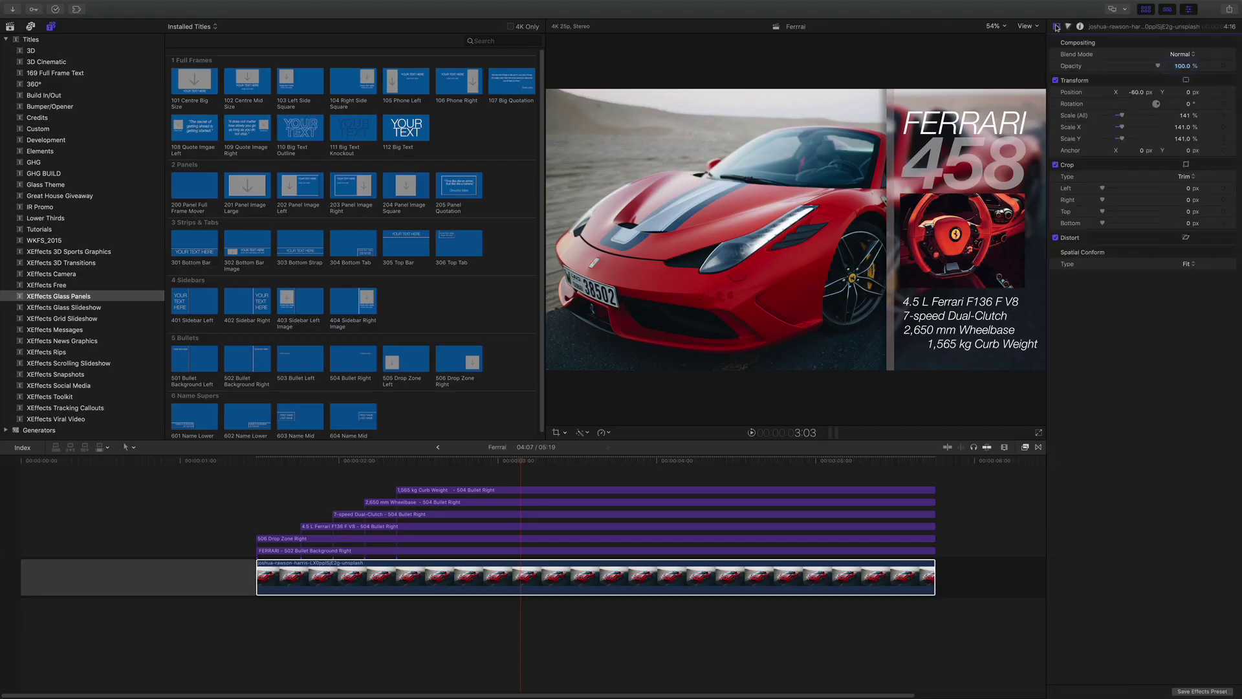
pyautogui.click(520, 464)
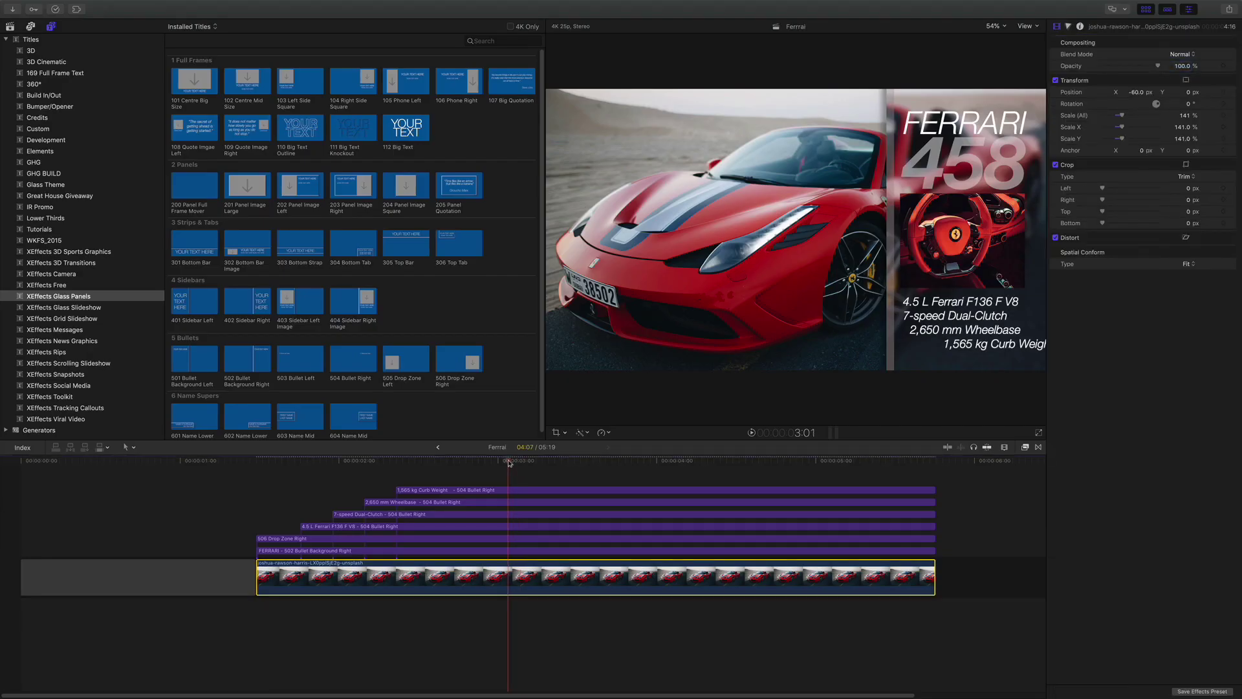
pyautogui.moveTo(520, 464); pyautogui.dragTo(561, 470)
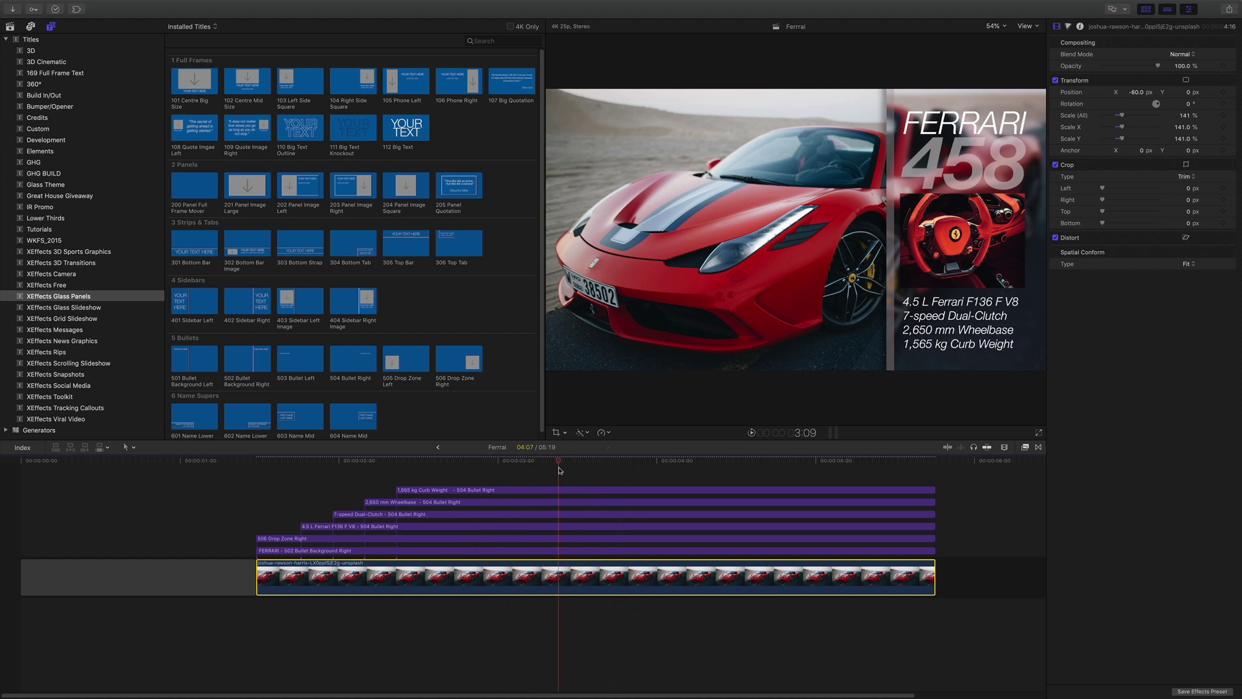
# Nest the car photo into a compound clip named 'Ferrrai Clip' and scrub to preview the bullets
pyautogui.rightClick(561, 575)
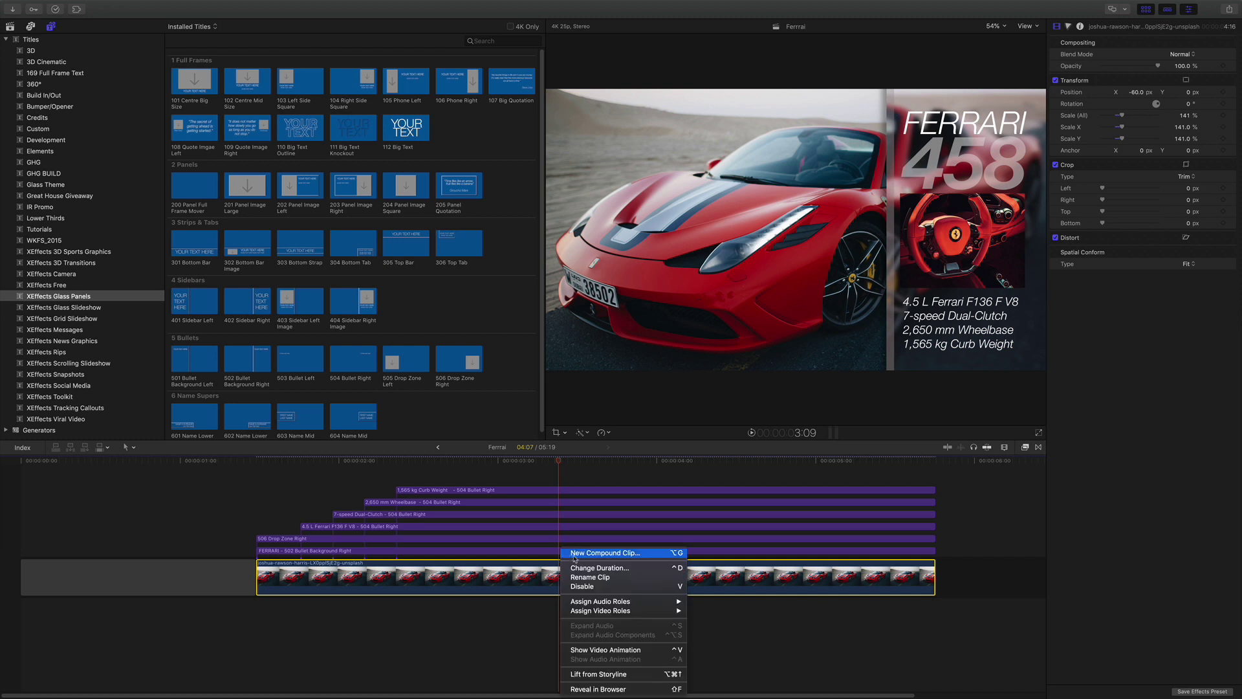
pyautogui.click(575, 554)
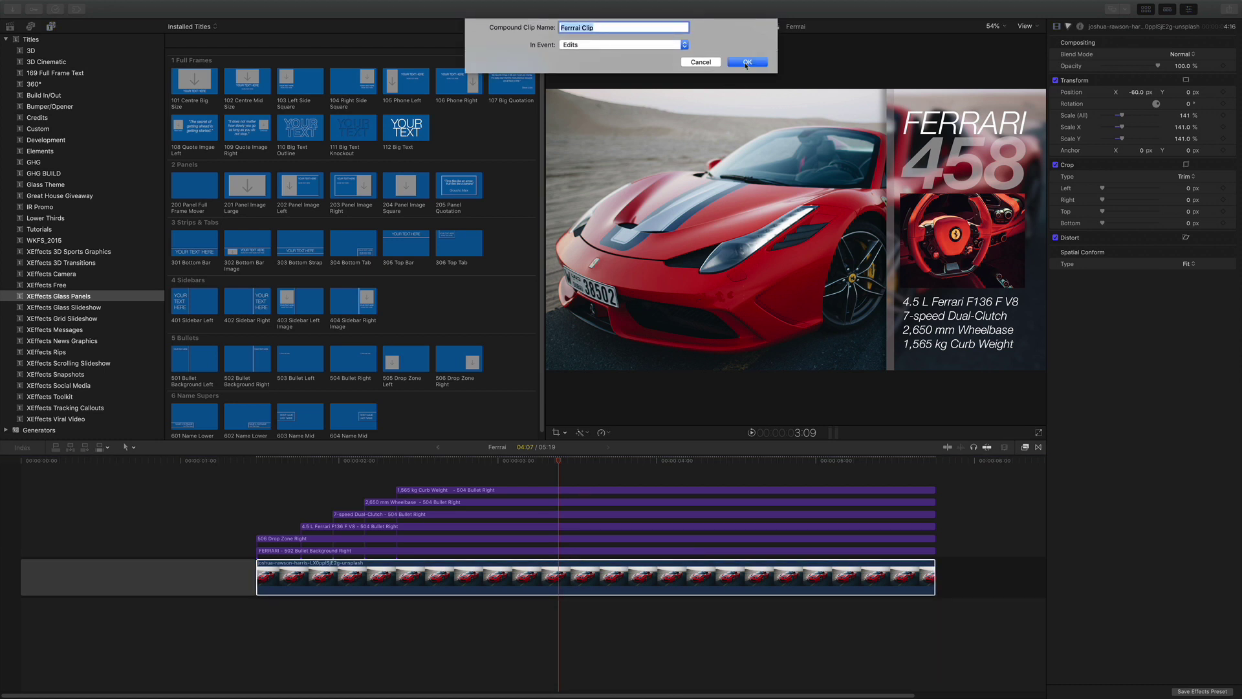
pyautogui.click(747, 62)
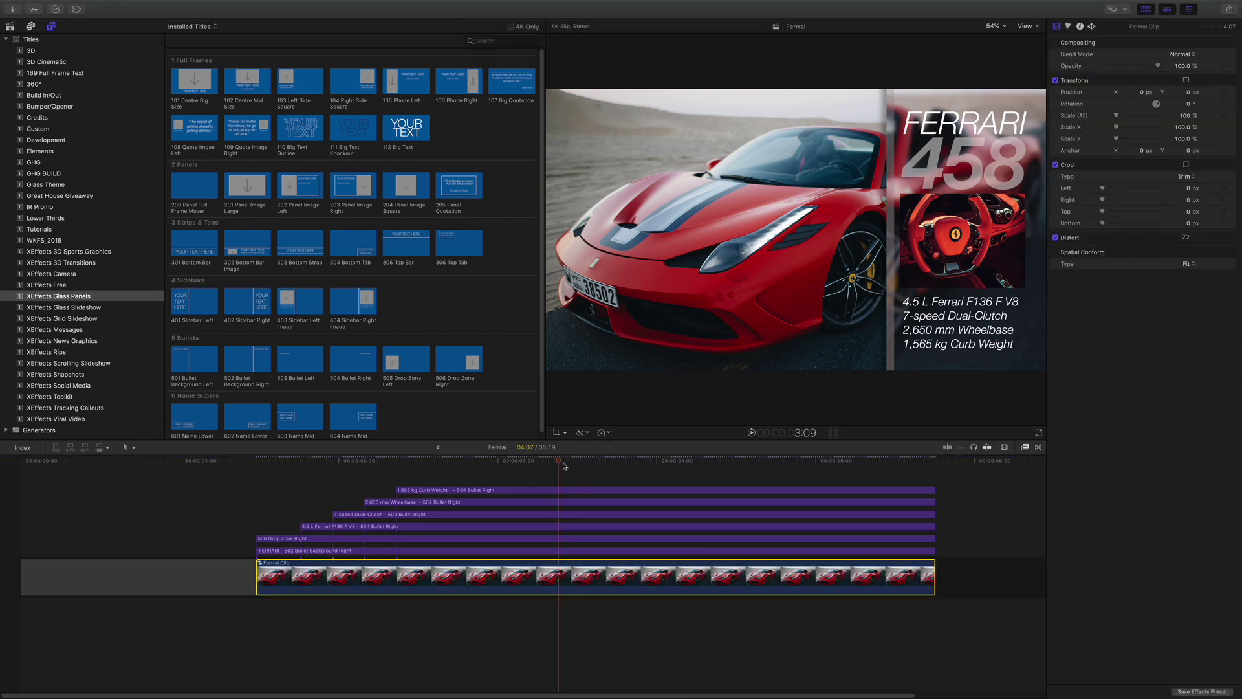
pyautogui.moveTo(563, 466); pyautogui.dragTo(525, 476)
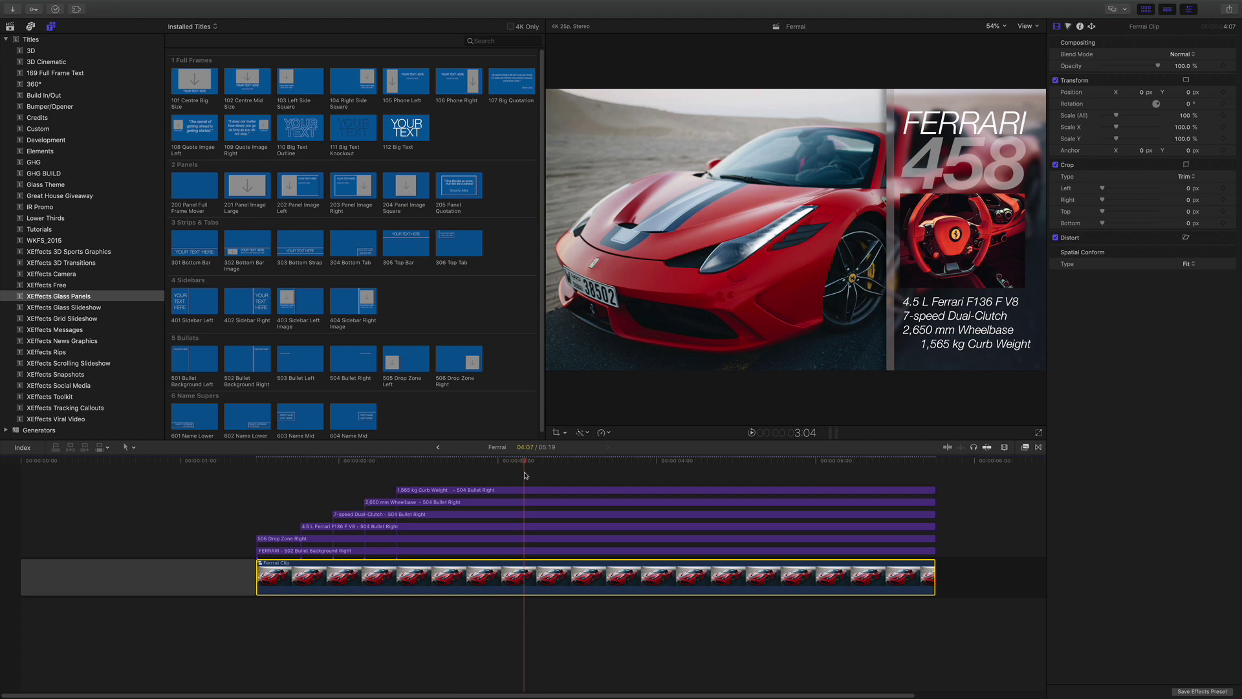
# Drop the 909 Zoom Up Down effect onto the Ferrrai Clip compound clip and check the zoom
pyautogui.press('super+5')
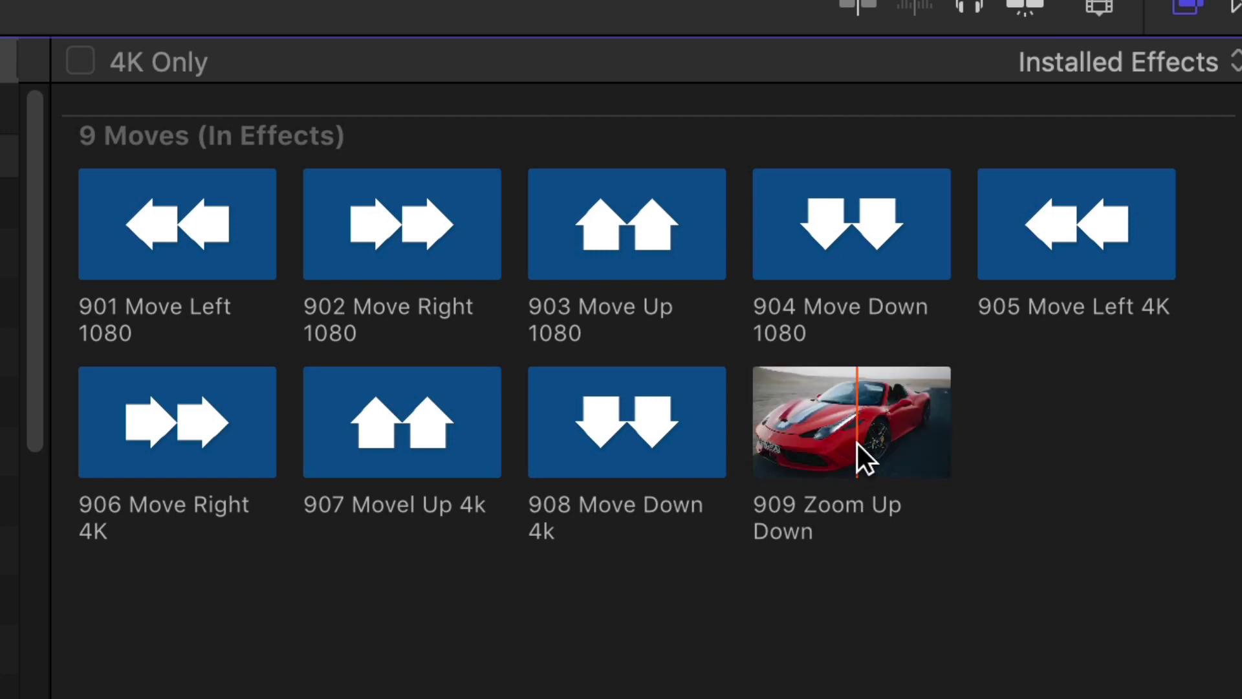
pyautogui.moveTo(857, 444); pyautogui.dragTo(523, 570)
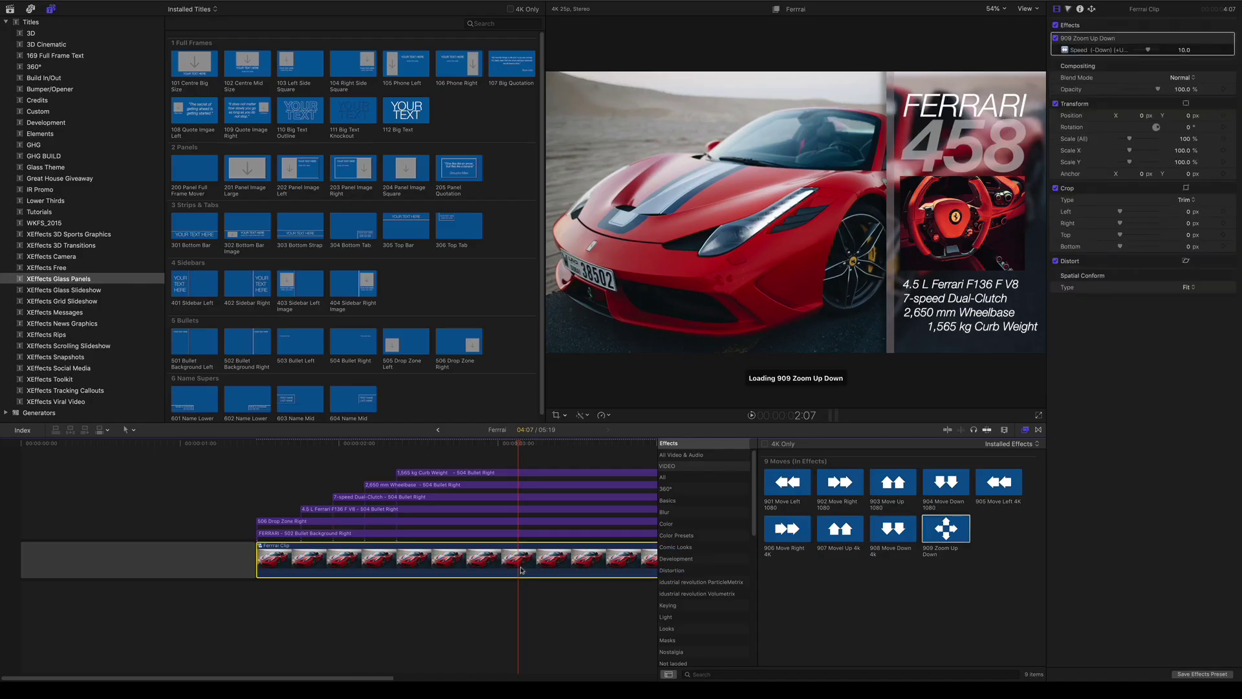
pyautogui.press('super+5')
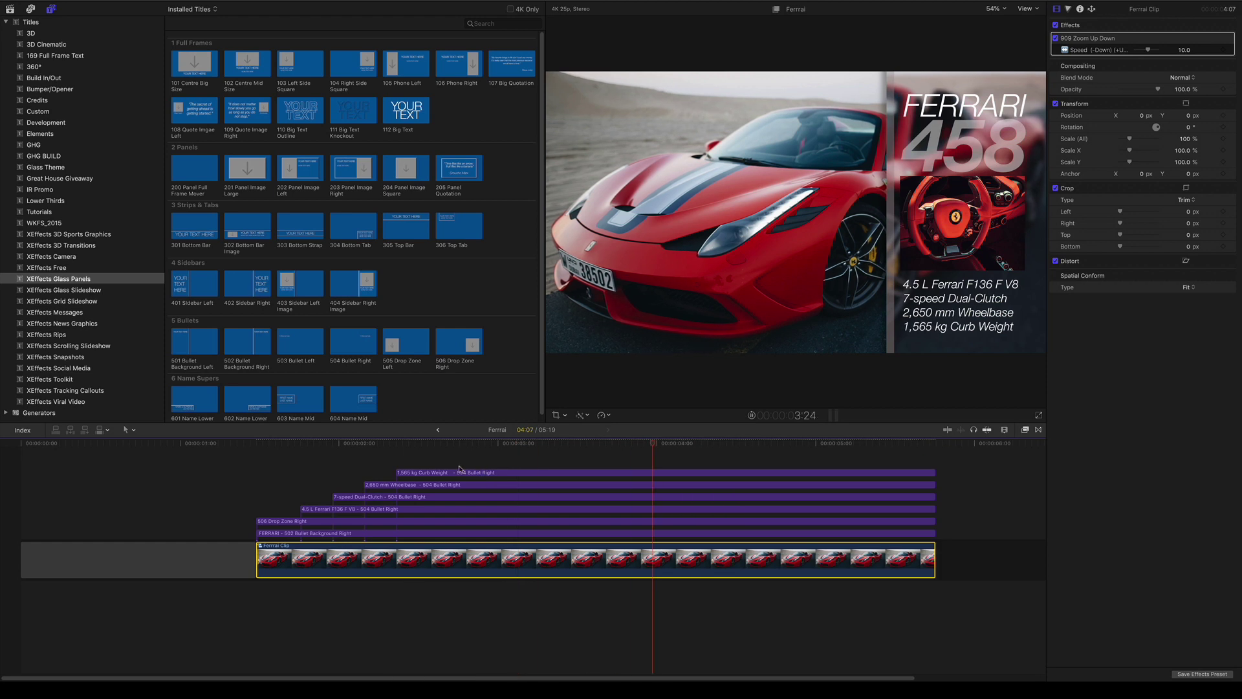
pyautogui.click(269, 445)
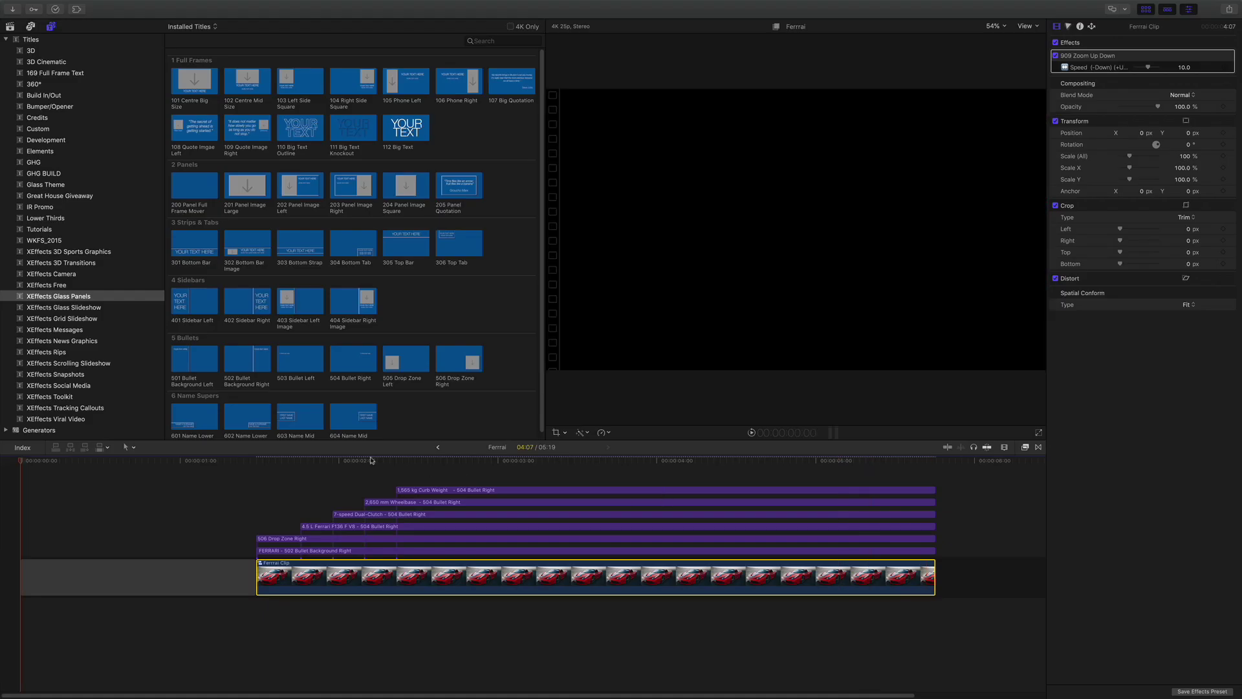
# Raise the Zoom Up Down speed to 15 and play back the faster zoom
pyautogui.click(283, 462)
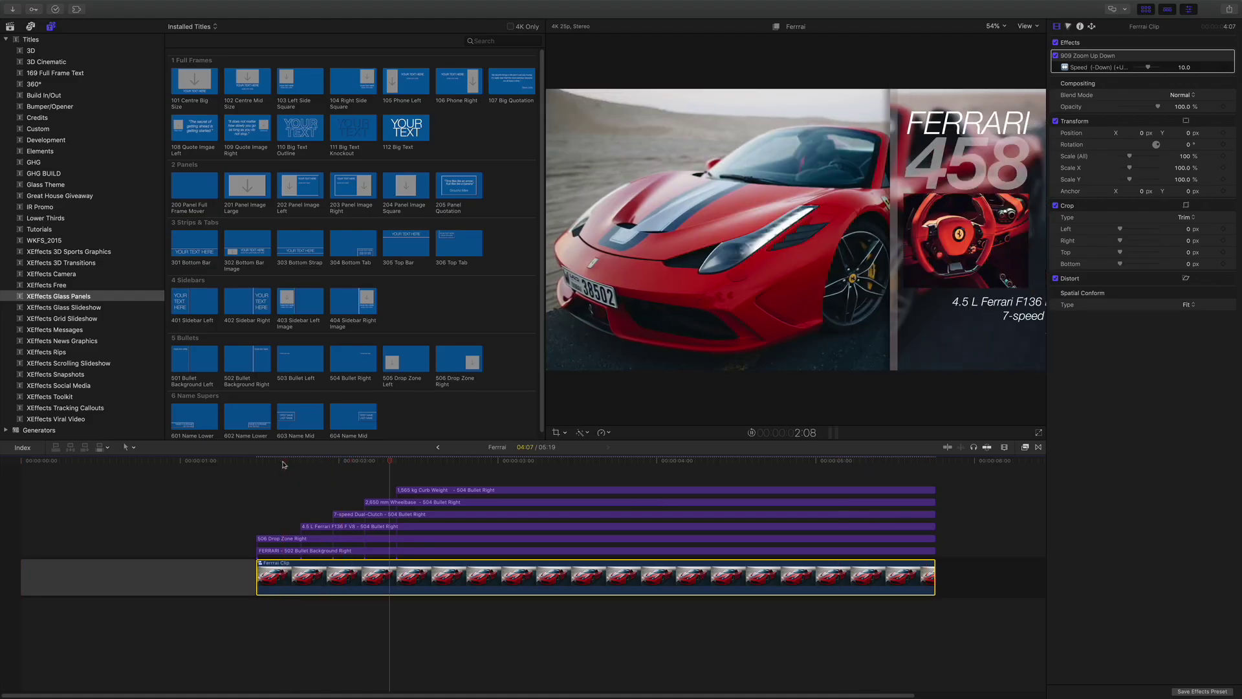
pyautogui.click(1183, 67)
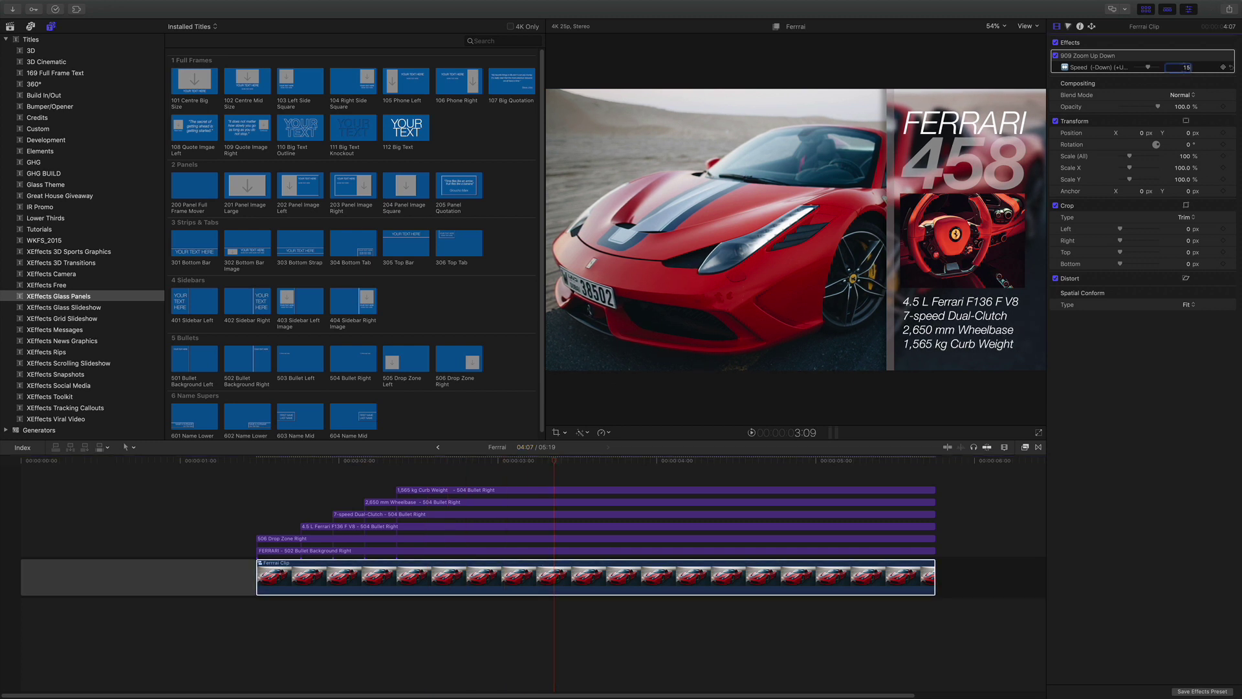
pyautogui.write('15')
pyautogui.press('Return')
pyautogui.click(277, 460)
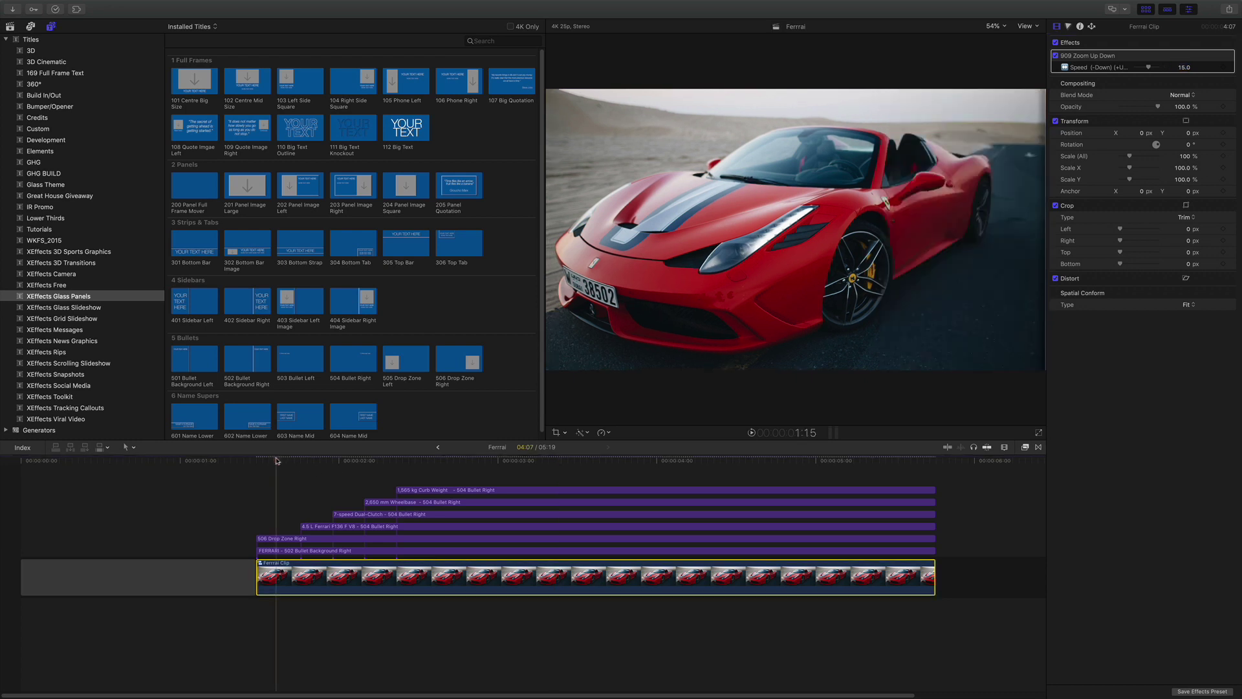
pyautogui.press('space')
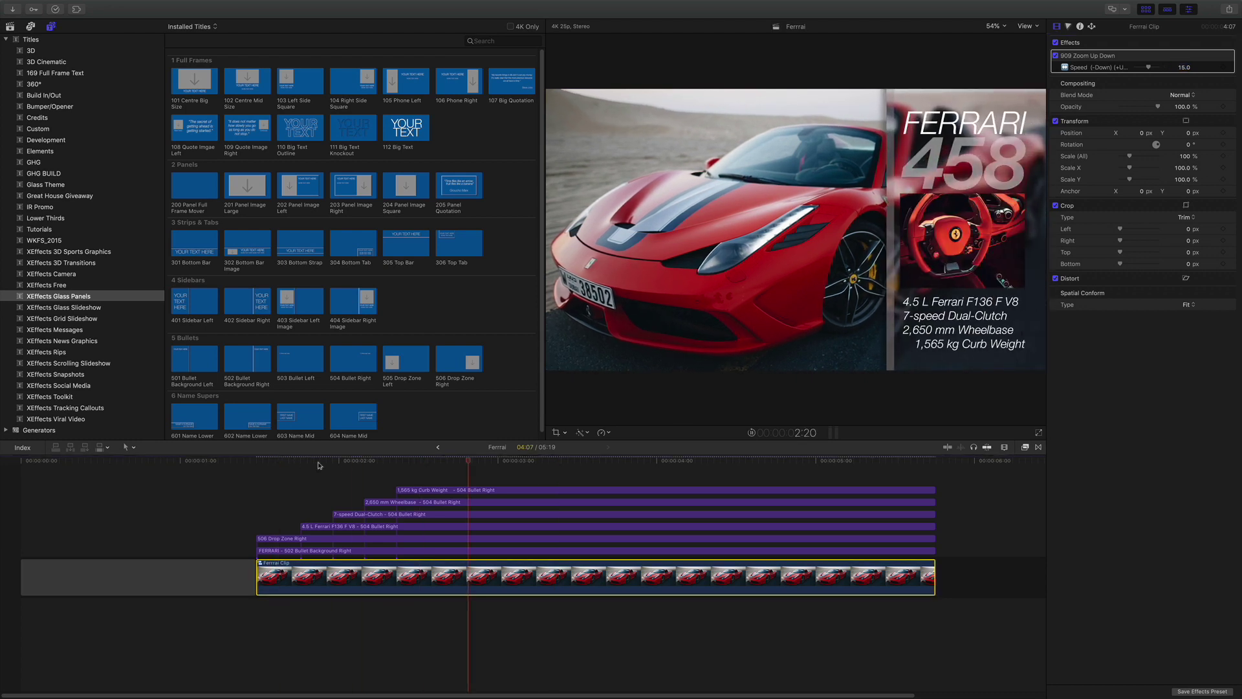
pyautogui.press('space')
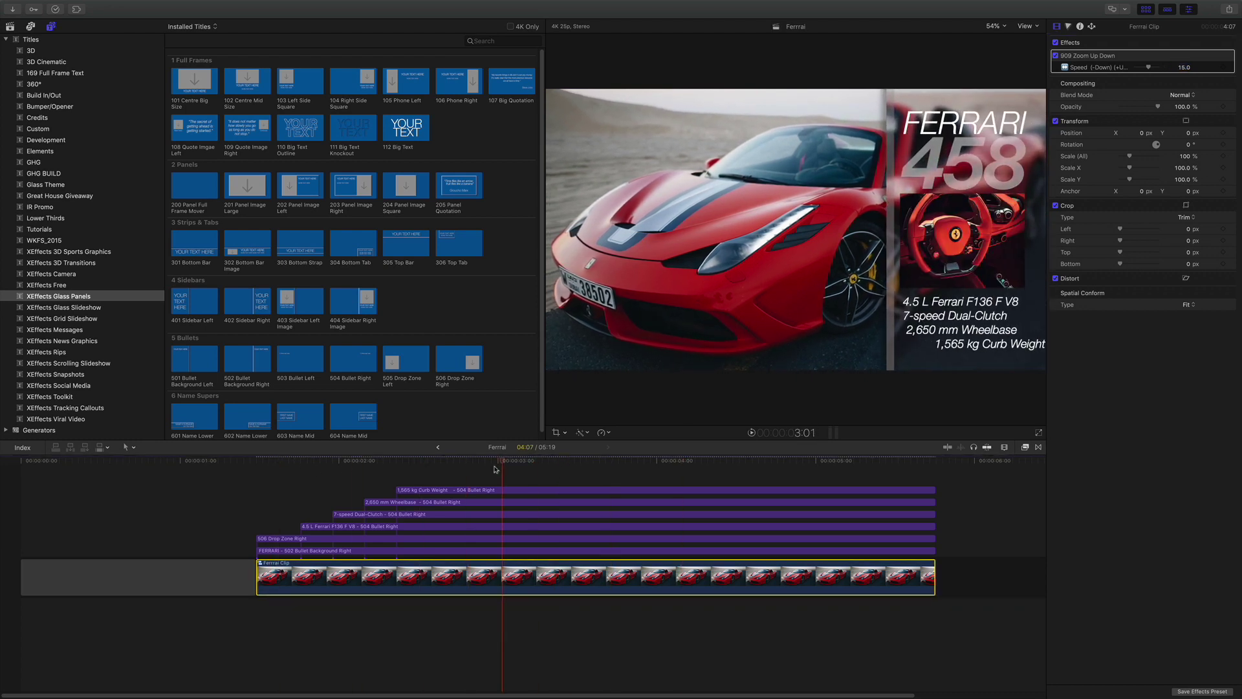
# Scrub and replay the Ferrari title panel slide-in, then return to the timeline start
pyautogui.click(455, 460)
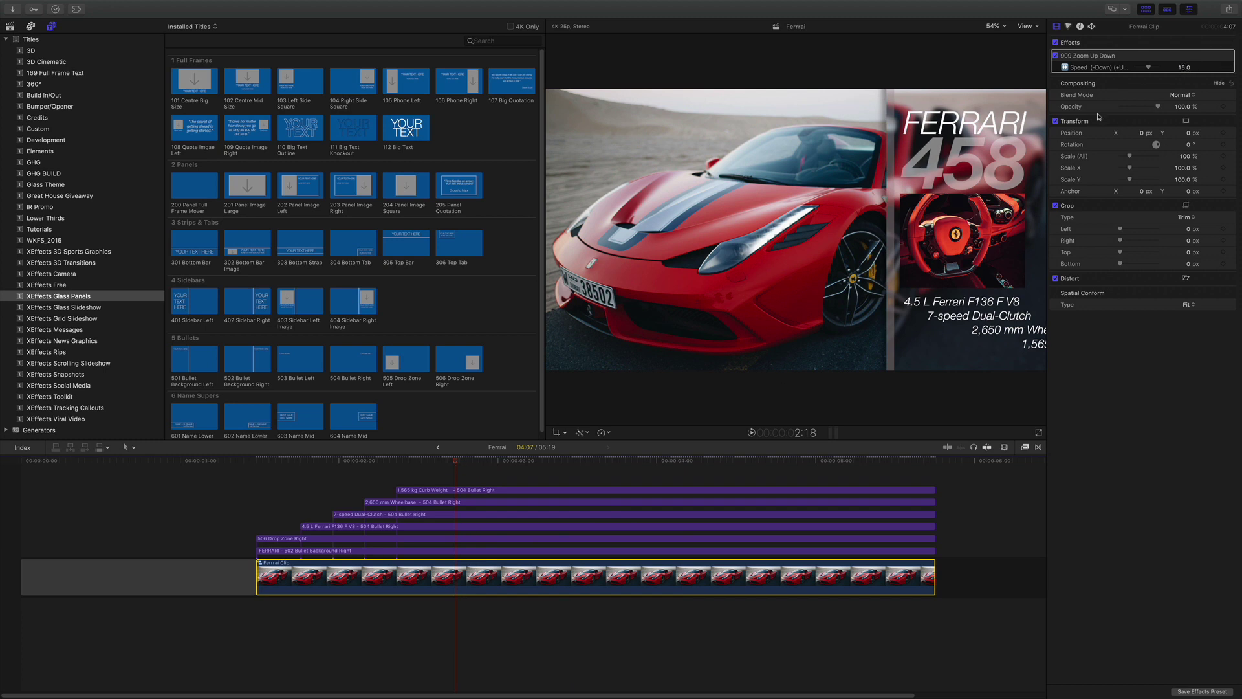
pyautogui.moveTo(418, 454); pyautogui.dragTo(547, 485)
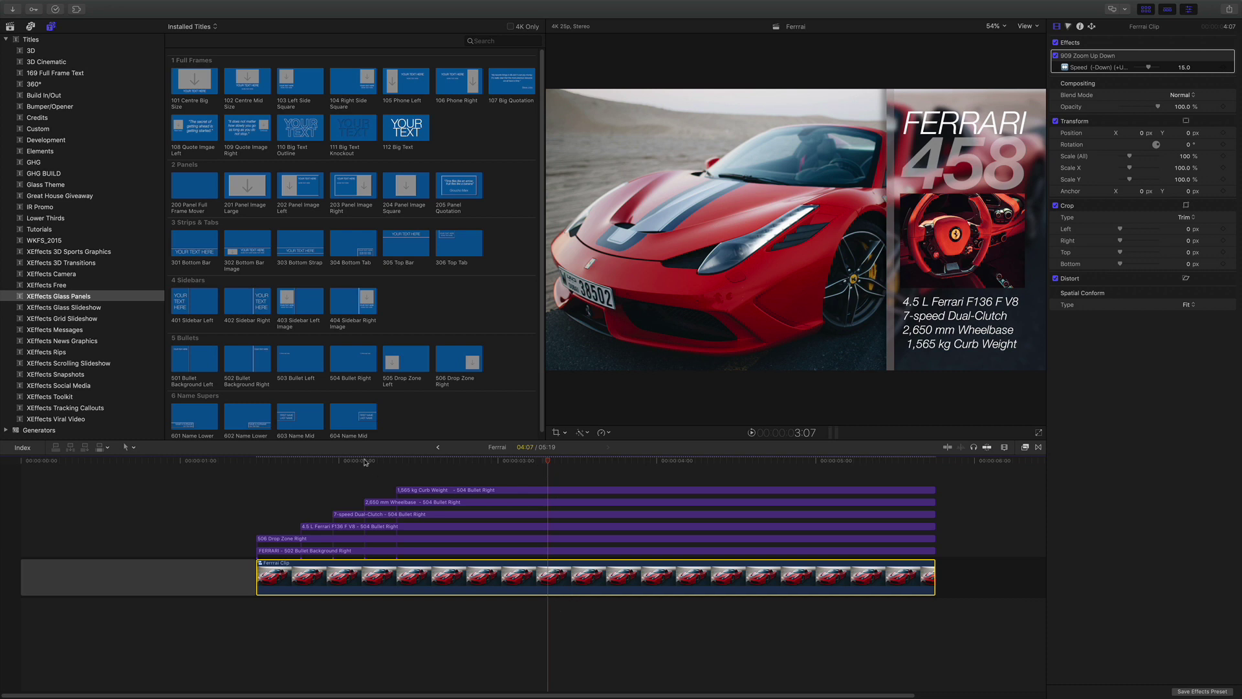
pyautogui.moveTo(366, 461); pyautogui.dragTo(305, 466)
pyautogui.press('space')
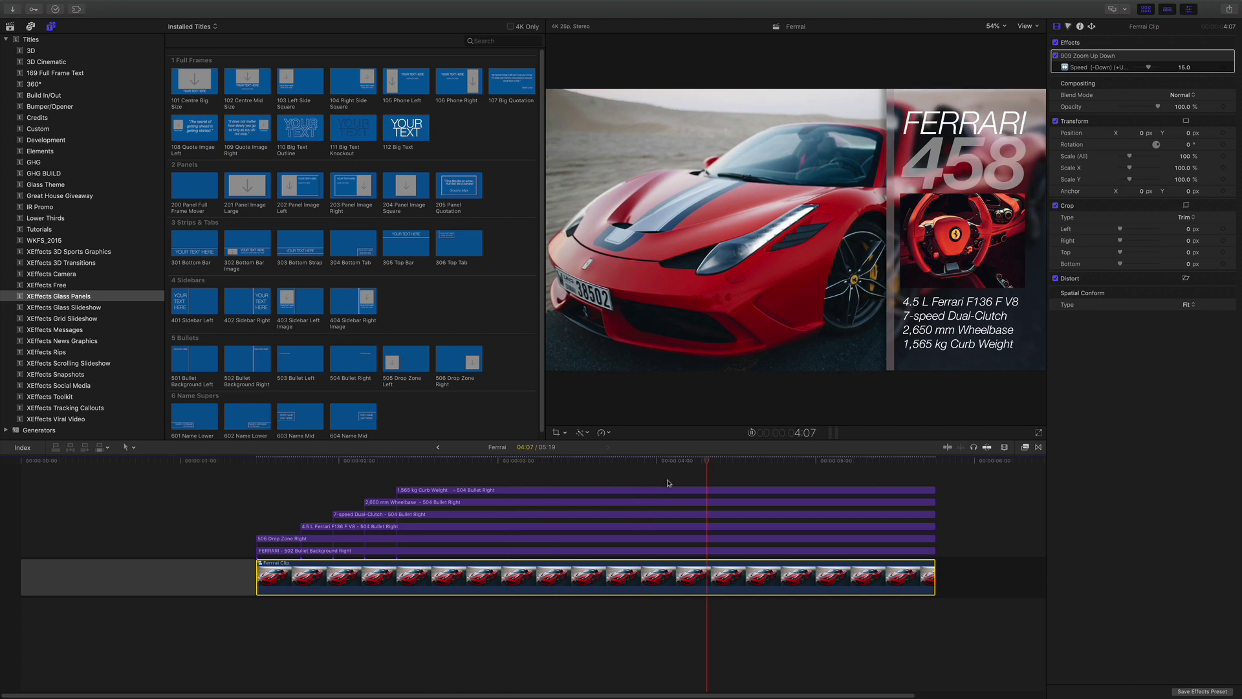
pyautogui.moveTo(761, 468); pyautogui.dragTo(312, 478)
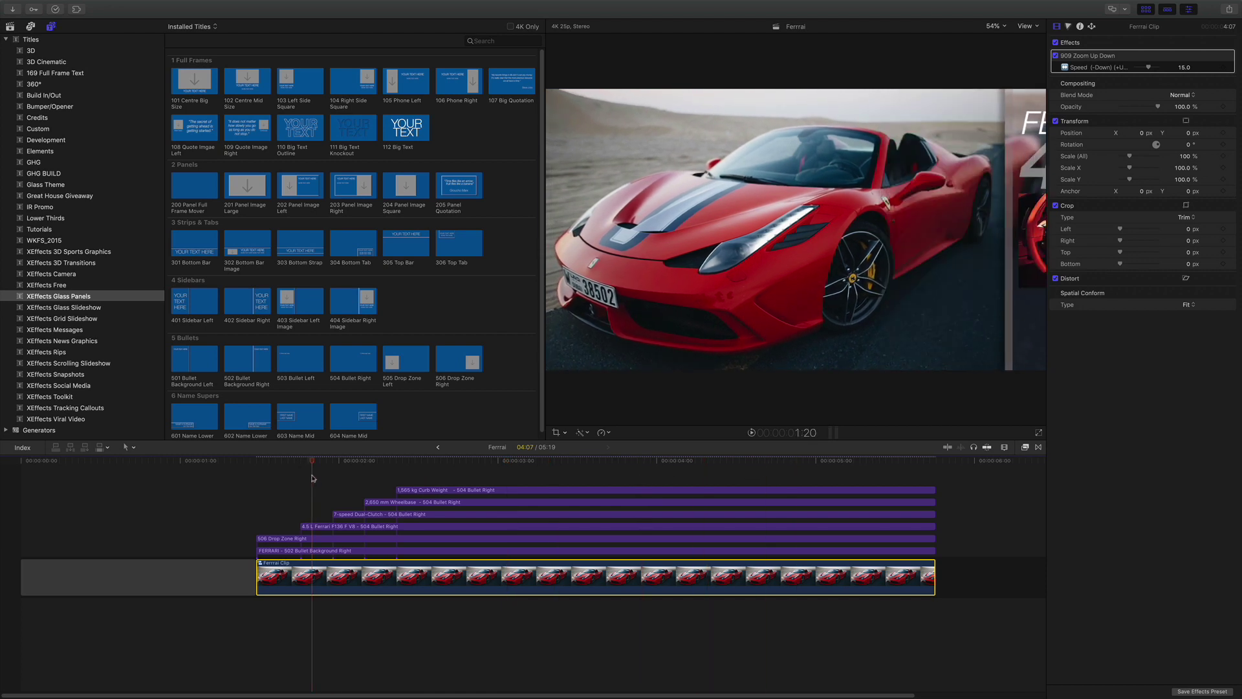
pyautogui.press('space')
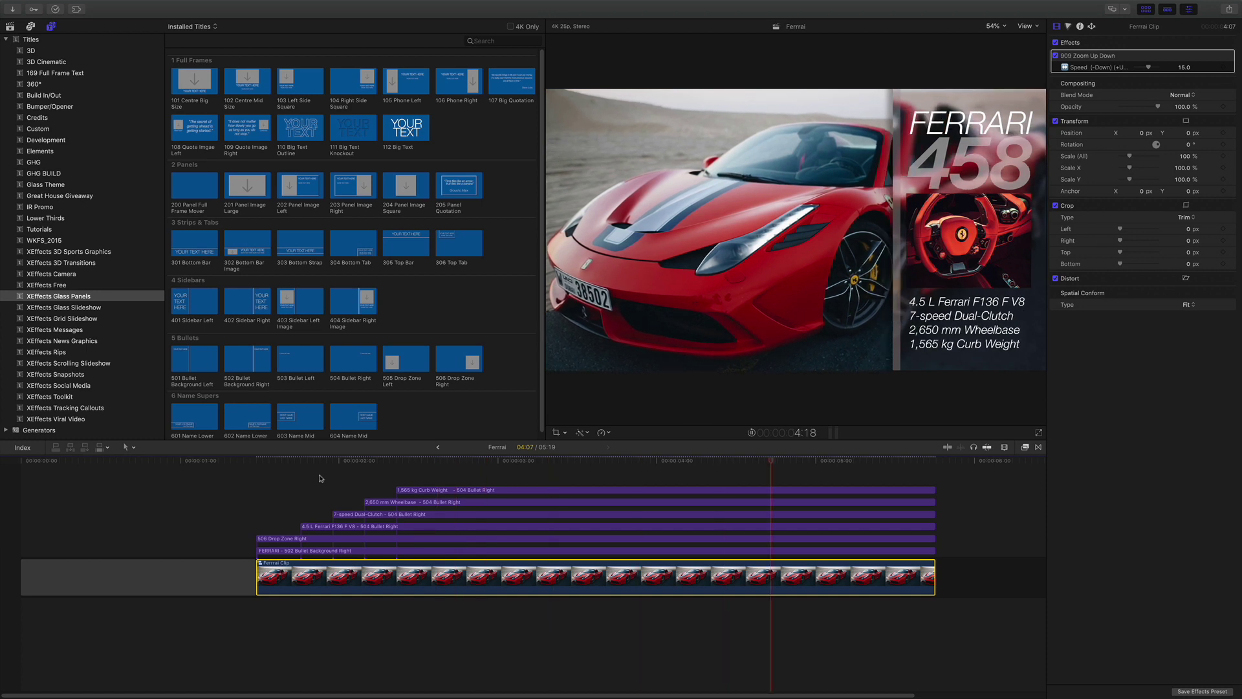
pyautogui.press('Home')
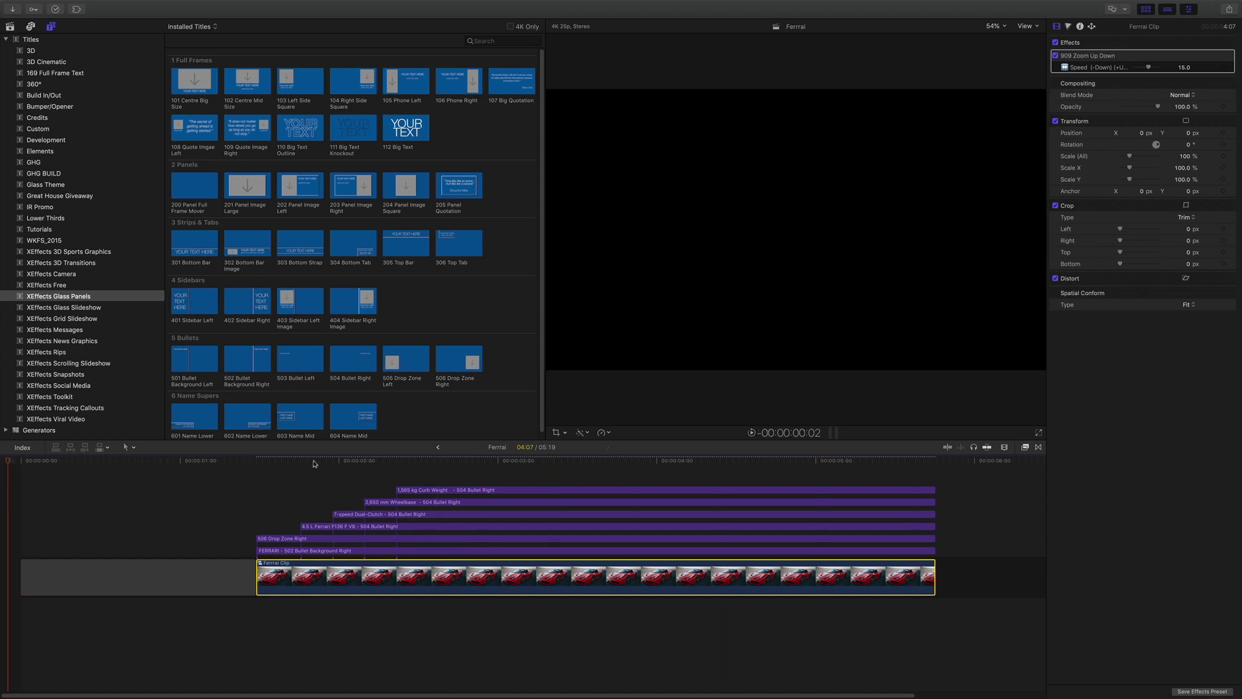
# Play back the Ferrari 458 title stack around 14–18 seconds into the project
pyautogui.press('super+5')
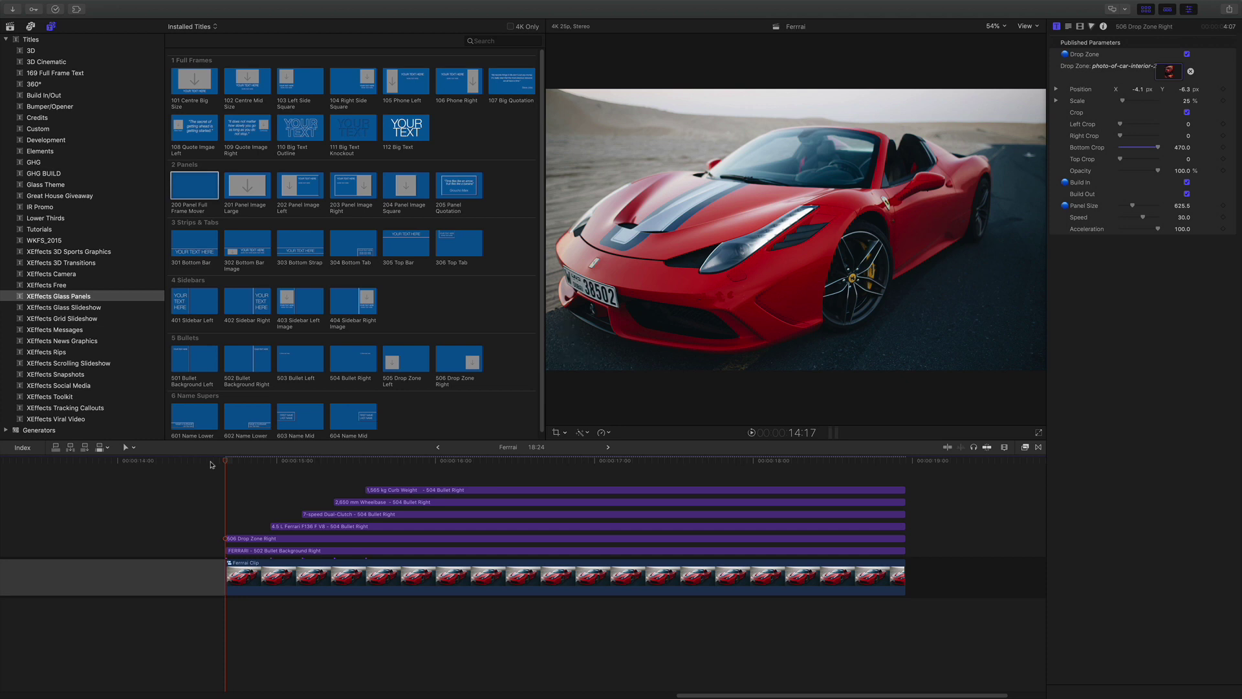
pyautogui.press('space')
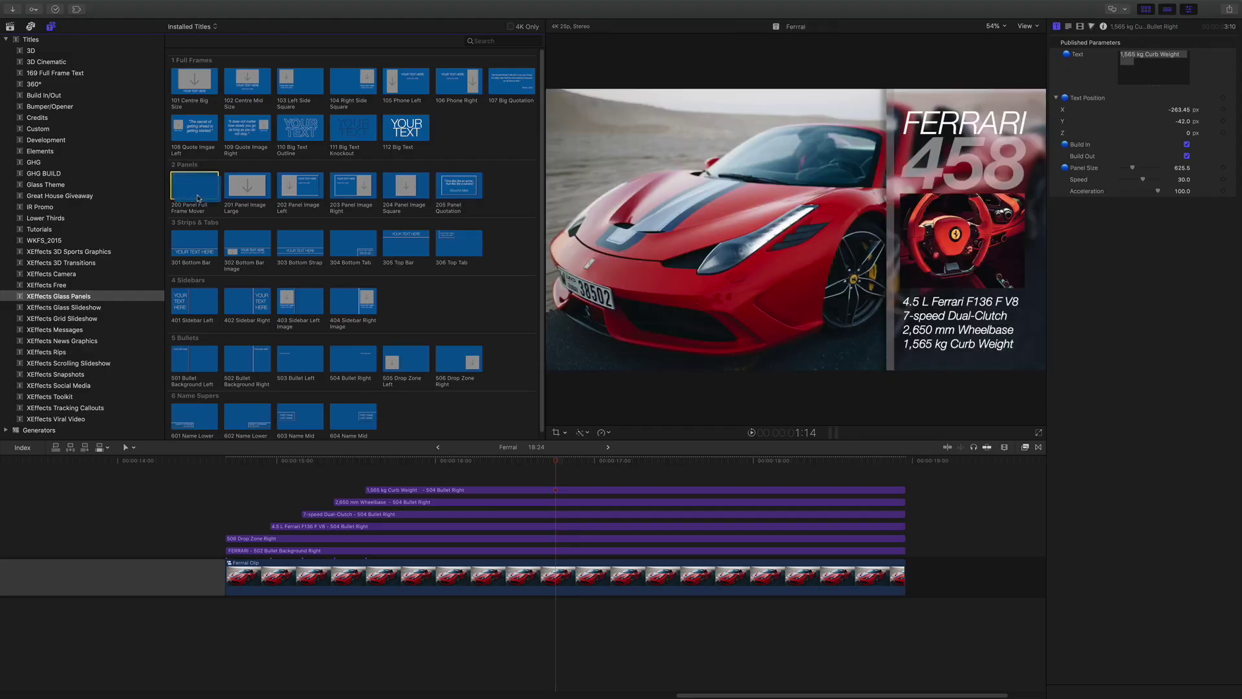
# Add the 200 Panel Full Frame Mover title and extend it to the Ferrari Clip's end (4:06)
pyautogui.moveTo(238, 217); pyautogui.dragTo(227, 552)
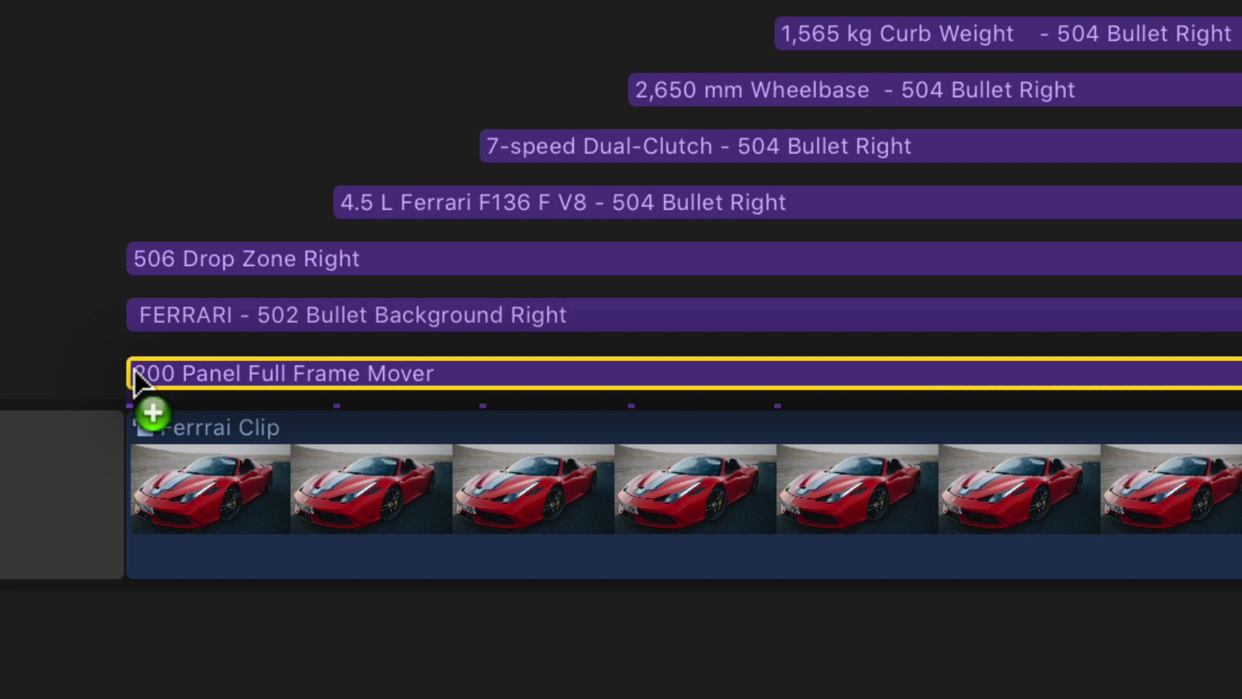
pyautogui.moveTo(136, 378); pyautogui.dragTo(137, 379)
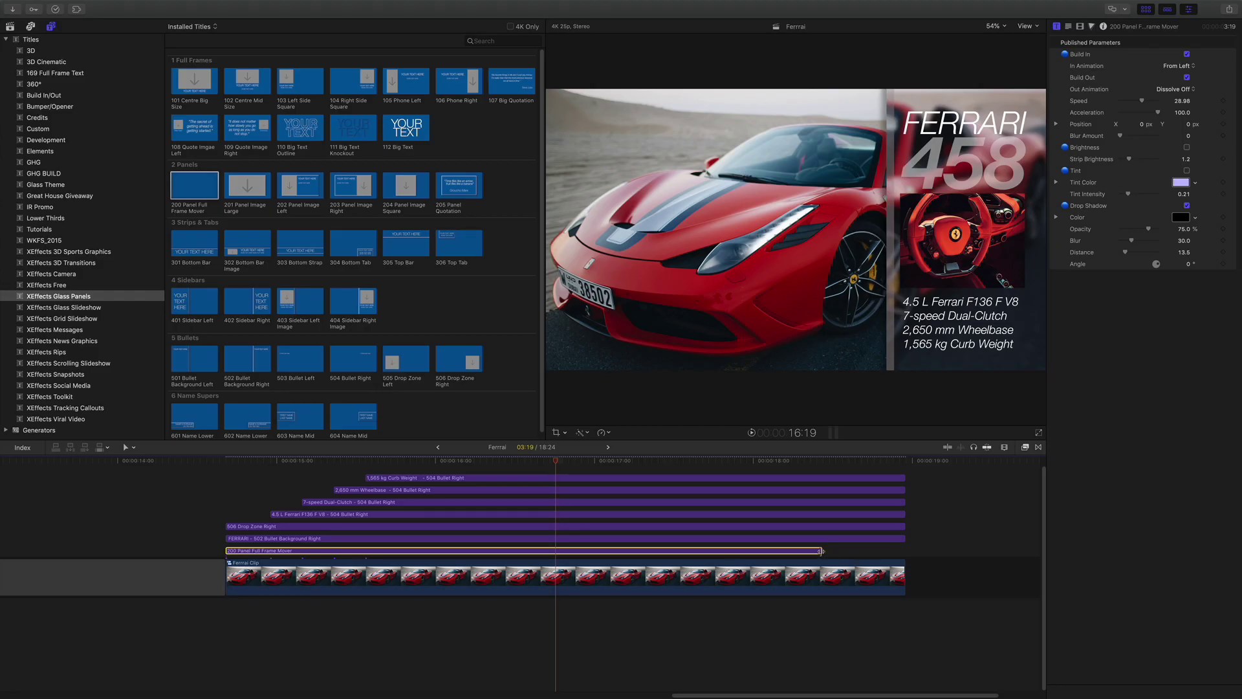
pyautogui.moveTo(821, 551); pyautogui.dragTo(897, 551)
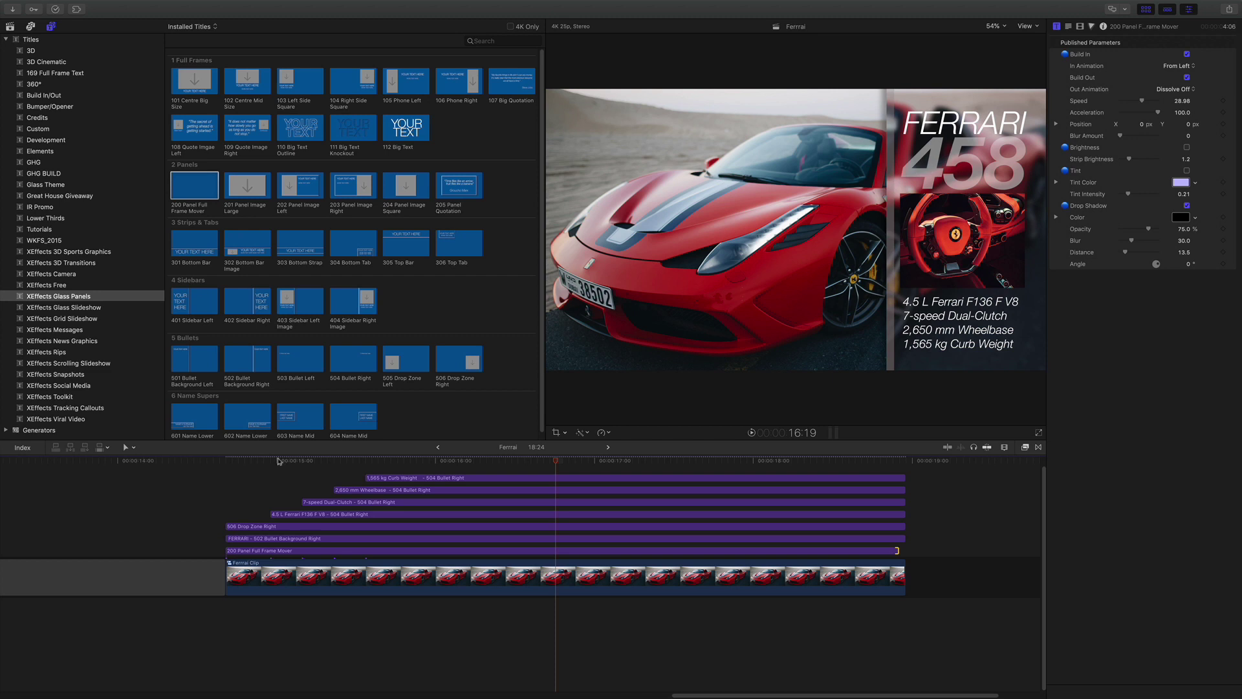
# Play the full-frame panel title animation from its start, twice
pyautogui.moveTo(279, 461); pyautogui.dragTo(227, 464)
pyautogui.press('space')
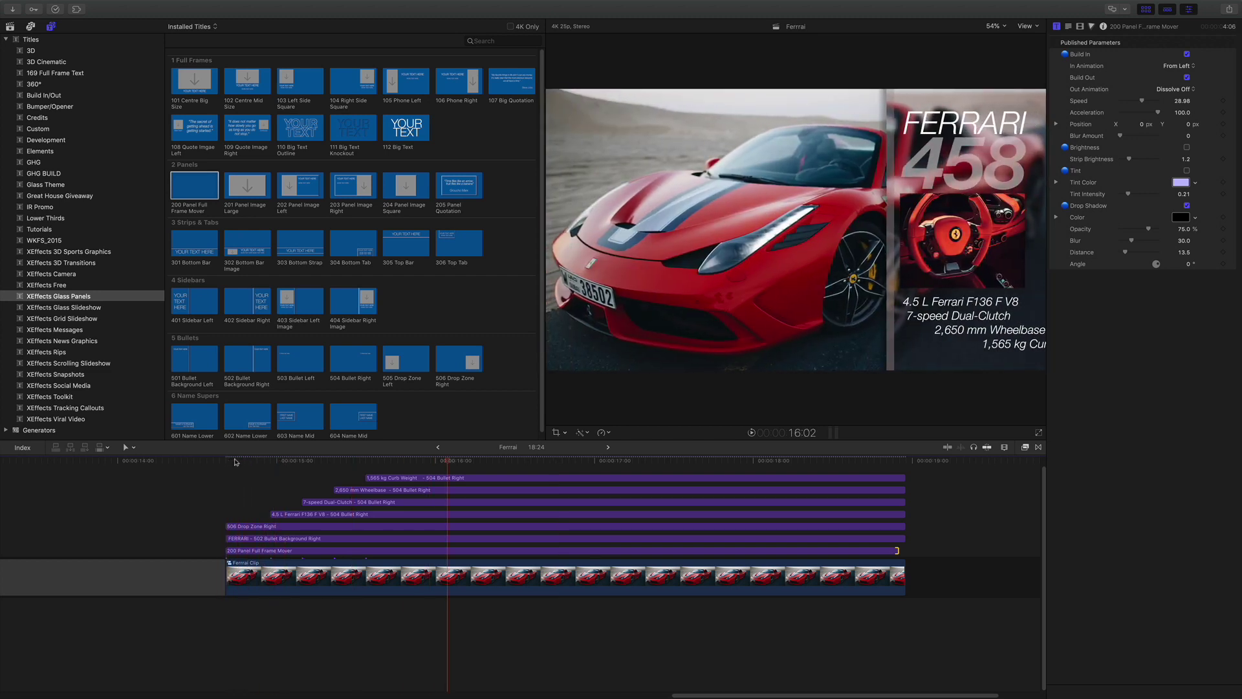
pyautogui.click(235, 461)
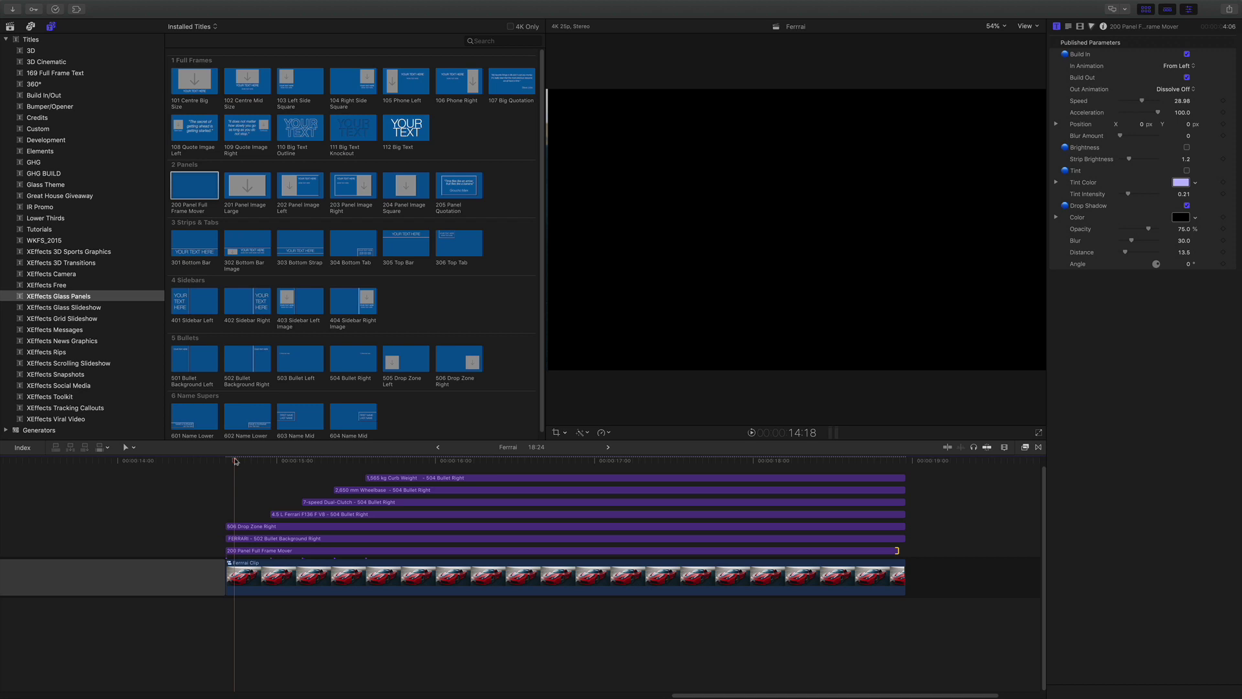
pyautogui.press('Left')
pyautogui.press('space')
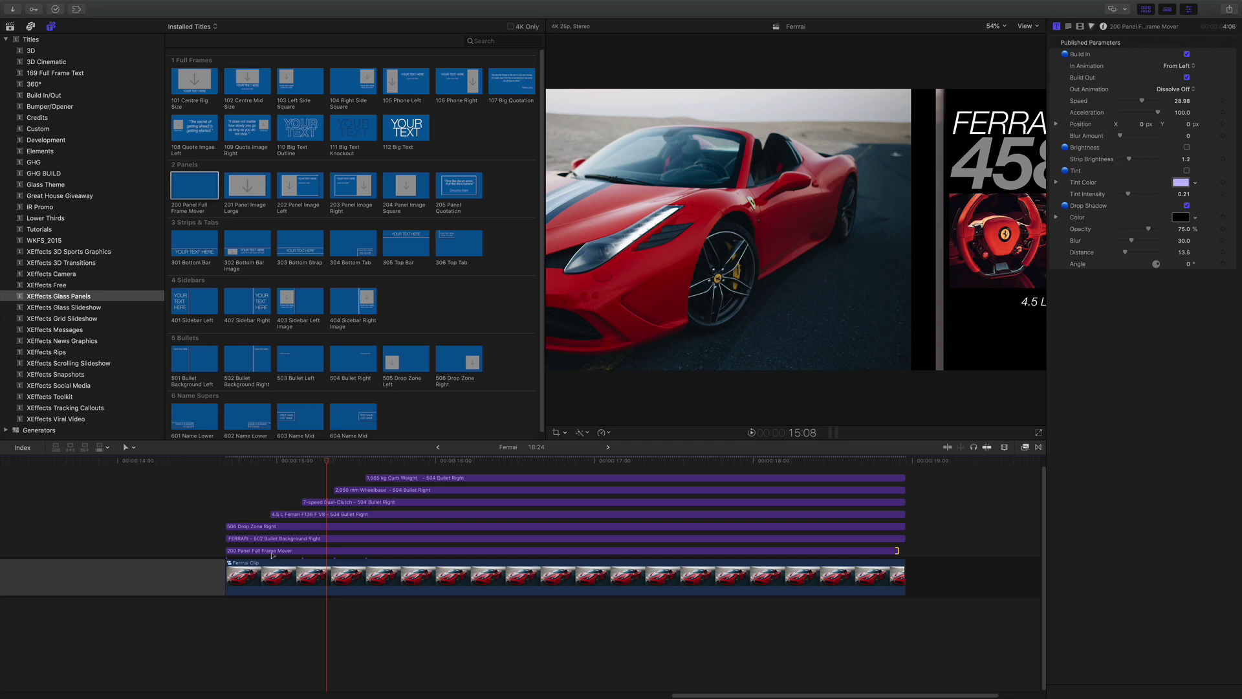
# Set the 200 Panel Full Frame Mover's In Animation to From Right
pyautogui.click(273, 551)
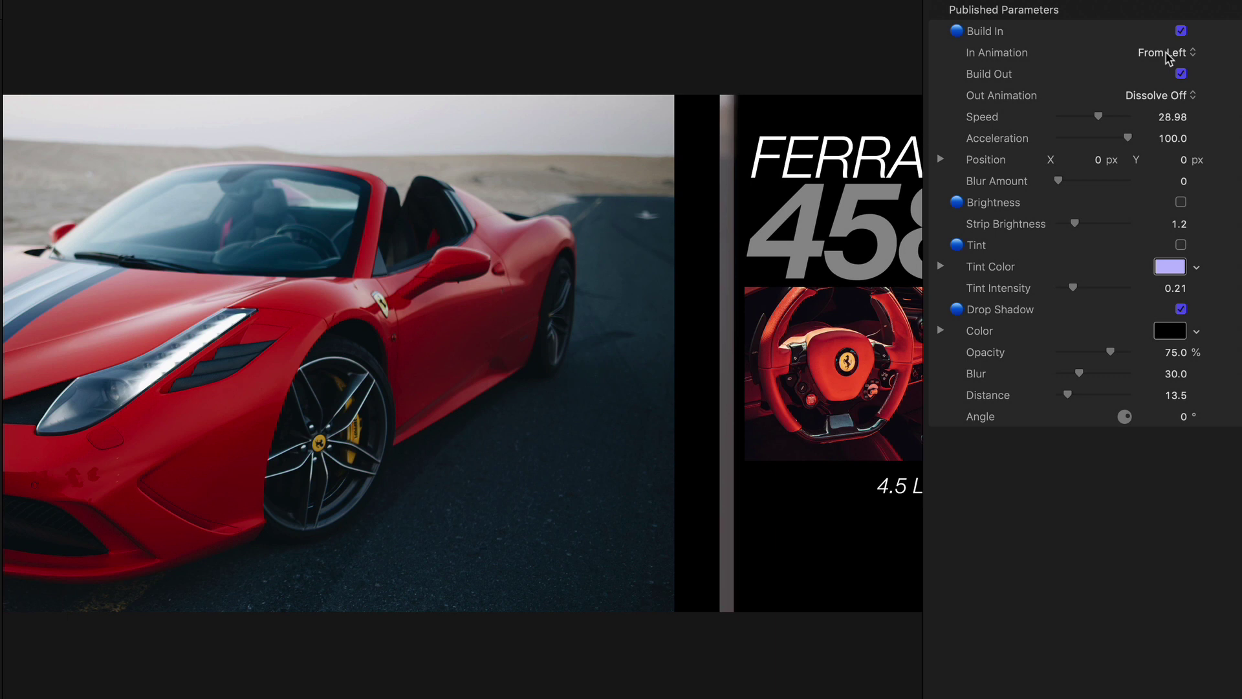
pyautogui.click(1169, 57)
pyautogui.click(1168, 69)
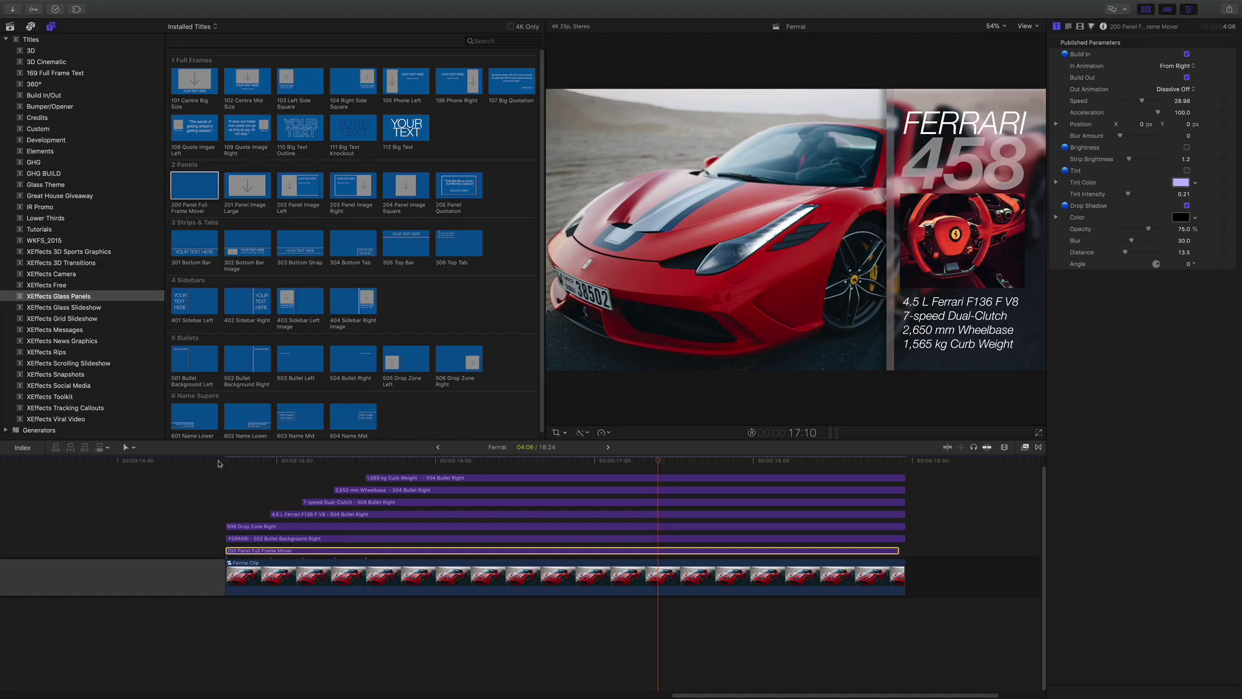
pyautogui.click(228, 460)
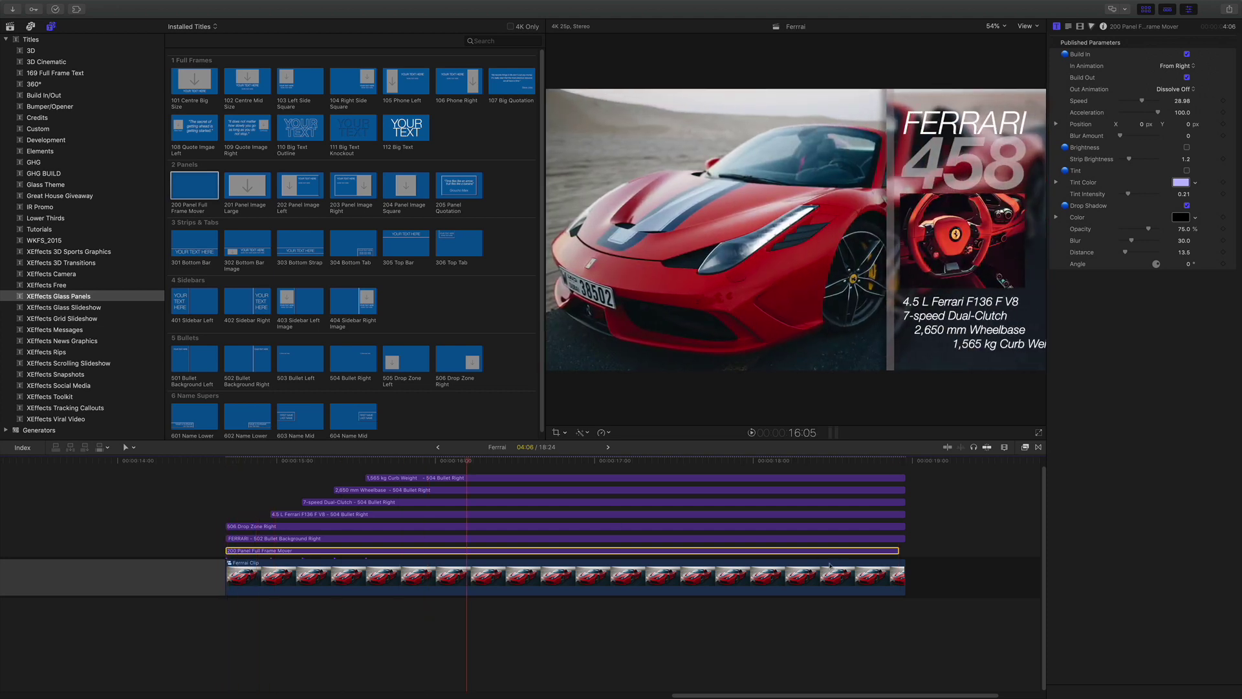
# Lengthen the panel title by one frame and set its Out Animation to To Right
pyautogui.moveTo(897, 550); pyautogui.dragTo(899, 551)
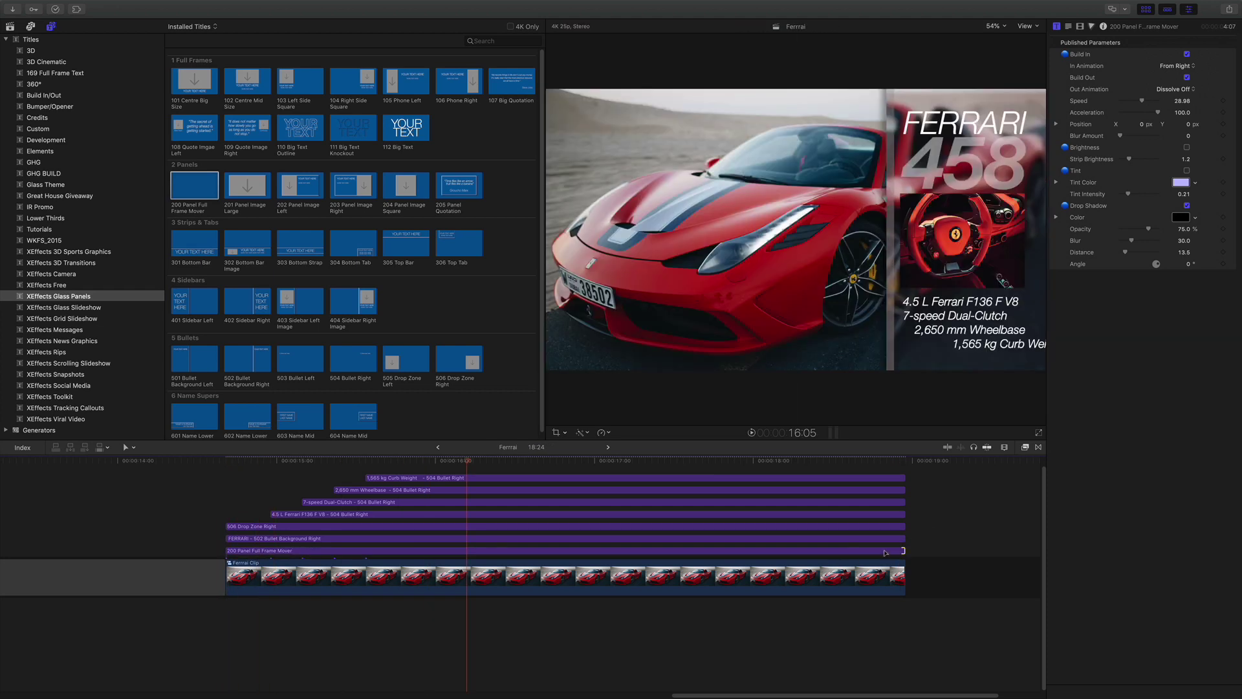
pyautogui.click(1194, 90)
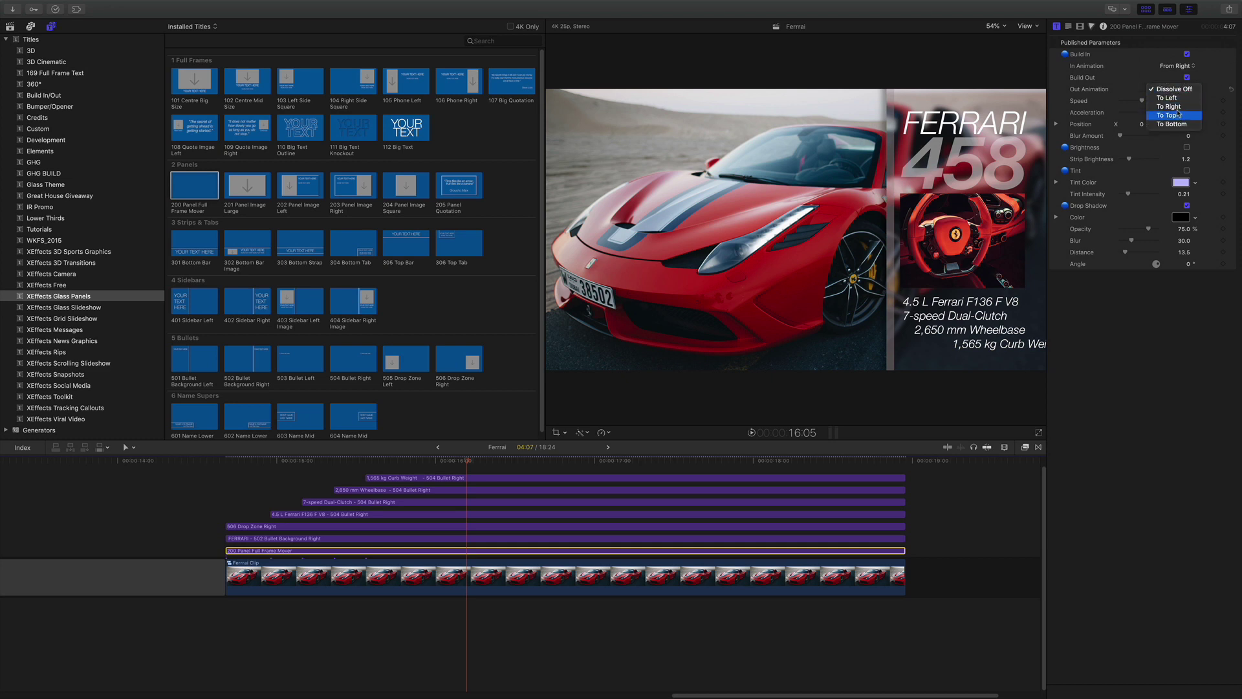
pyautogui.click(1168, 106)
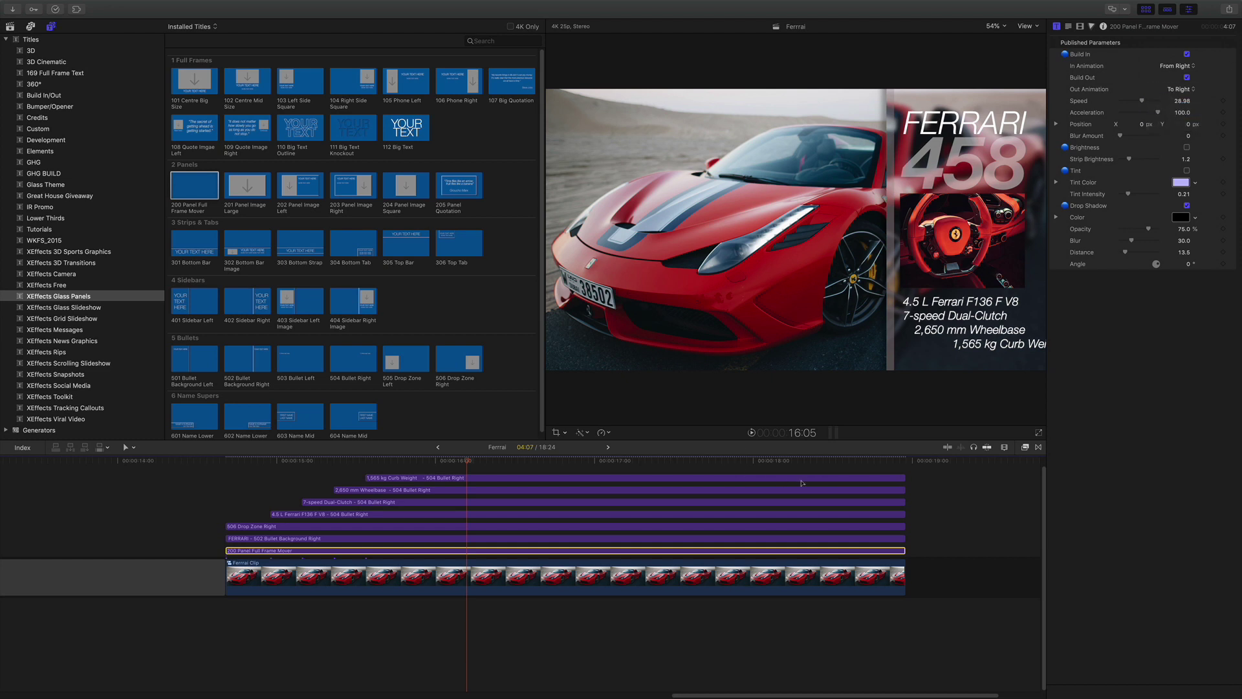
# Step, scrub and play through the panel sliding in and out to check it
pyautogui.click(841, 461)
pyautogui.press('Right')
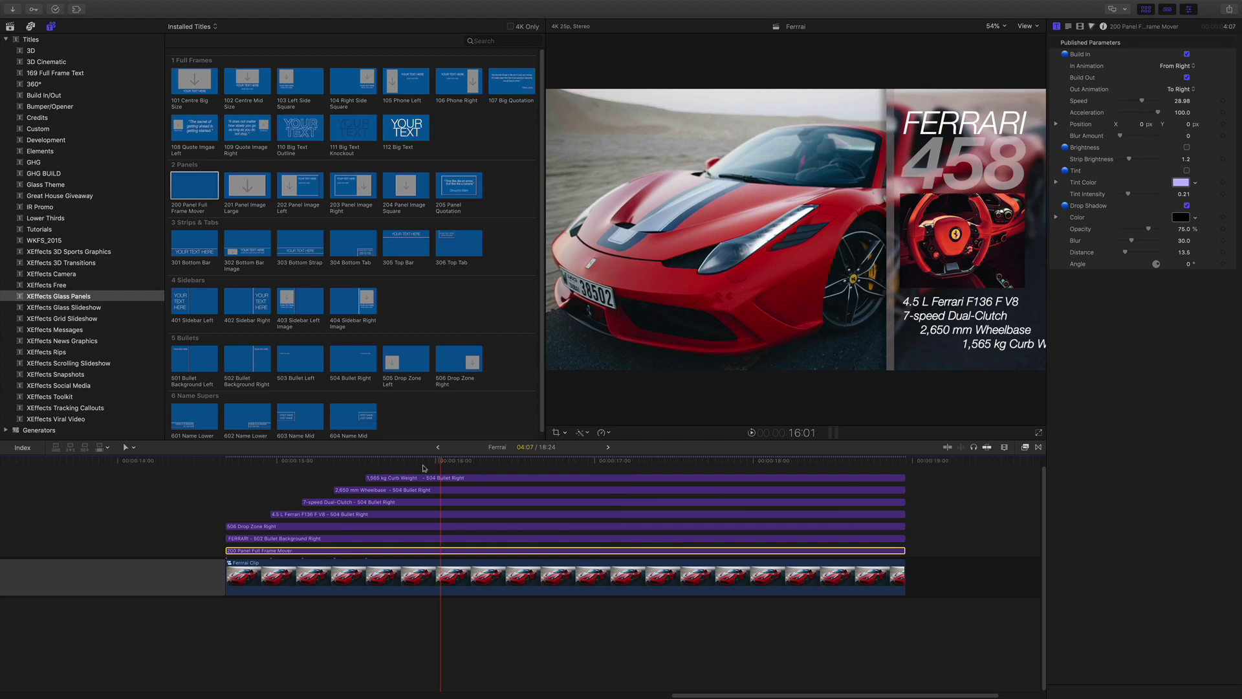
pyautogui.click(201, 462)
pyautogui.press('space')
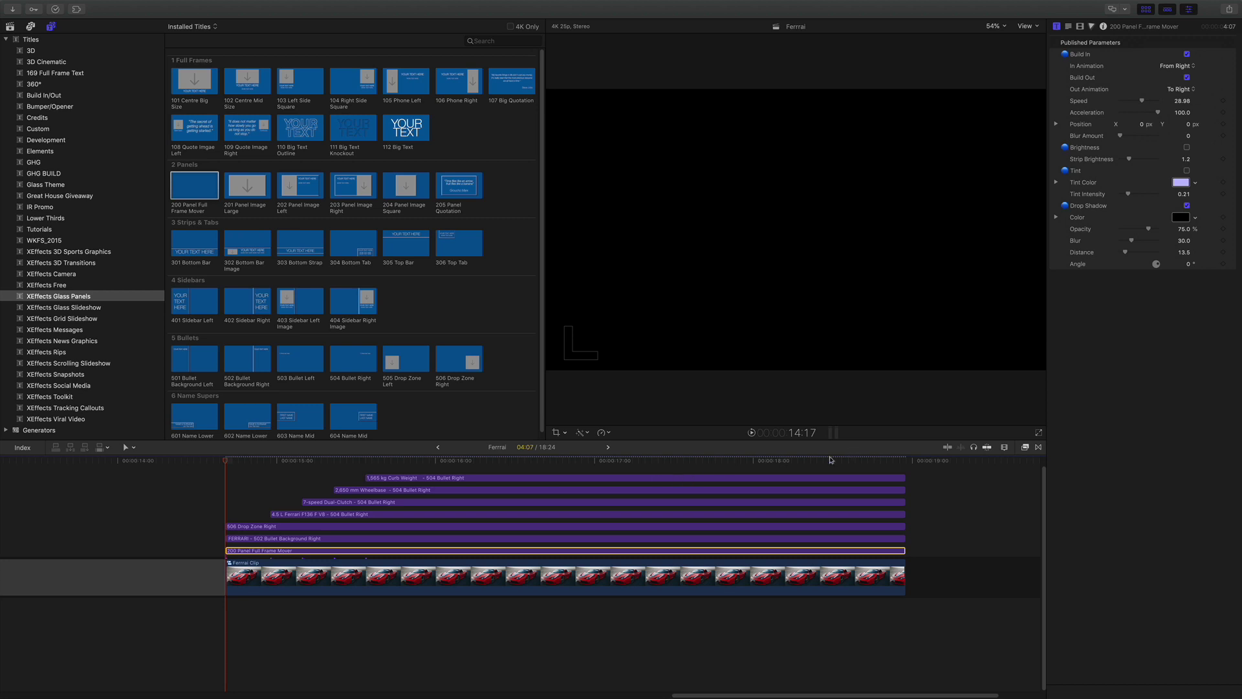
pyautogui.moveTo(831, 459); pyautogui.dragTo(227, 461)
pyautogui.press('space')
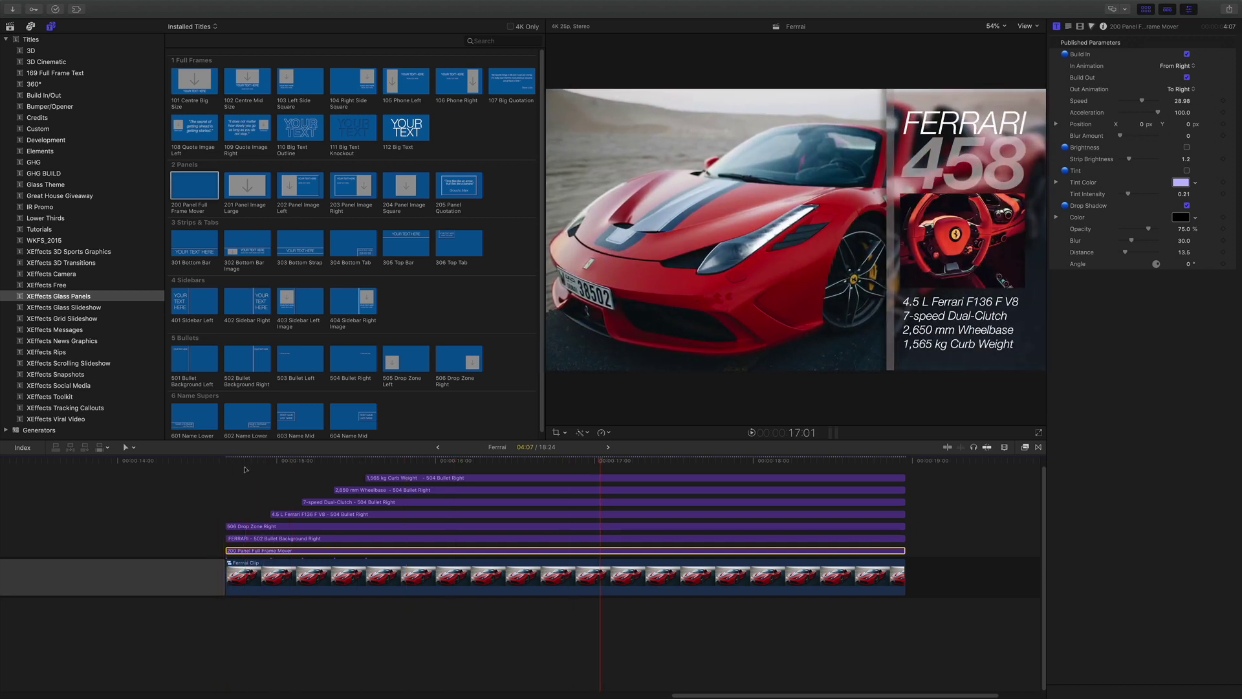
# Nest all the timeline clips into one compound clip, Ferrari Clip 2
pyautogui.moveTo(232, 466); pyautogui.dragTo(432, 576)
pyautogui.rightClick(418, 525)
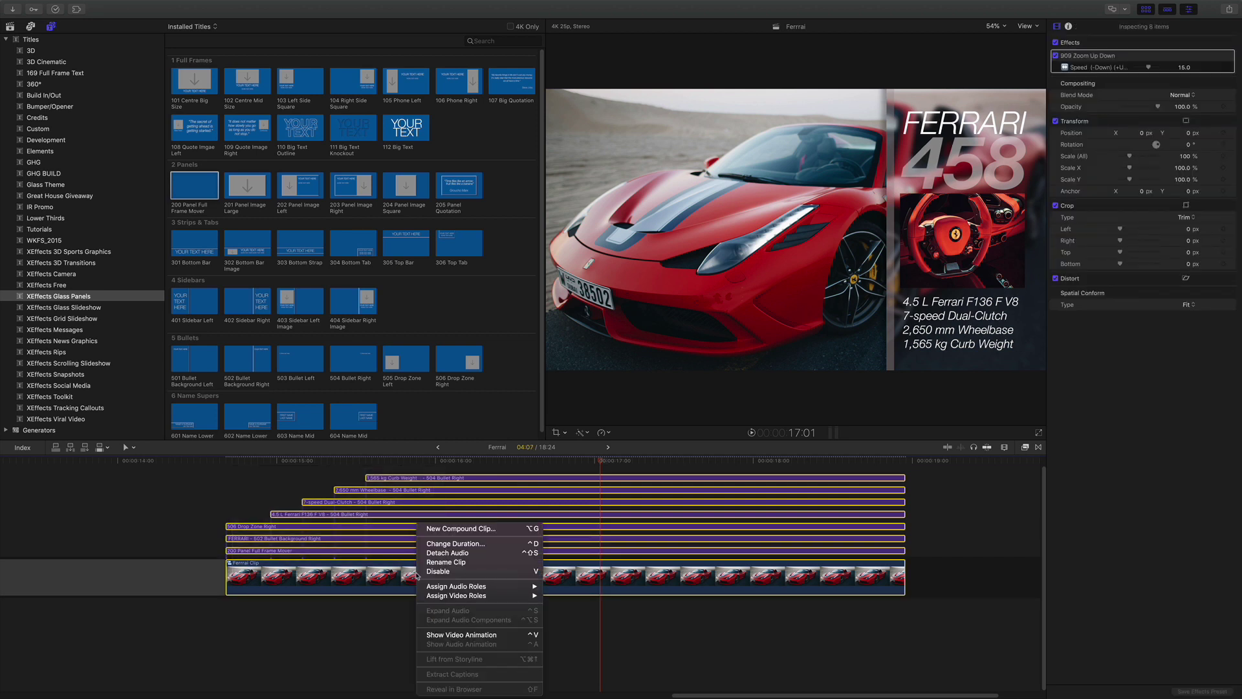
pyautogui.click(471, 533)
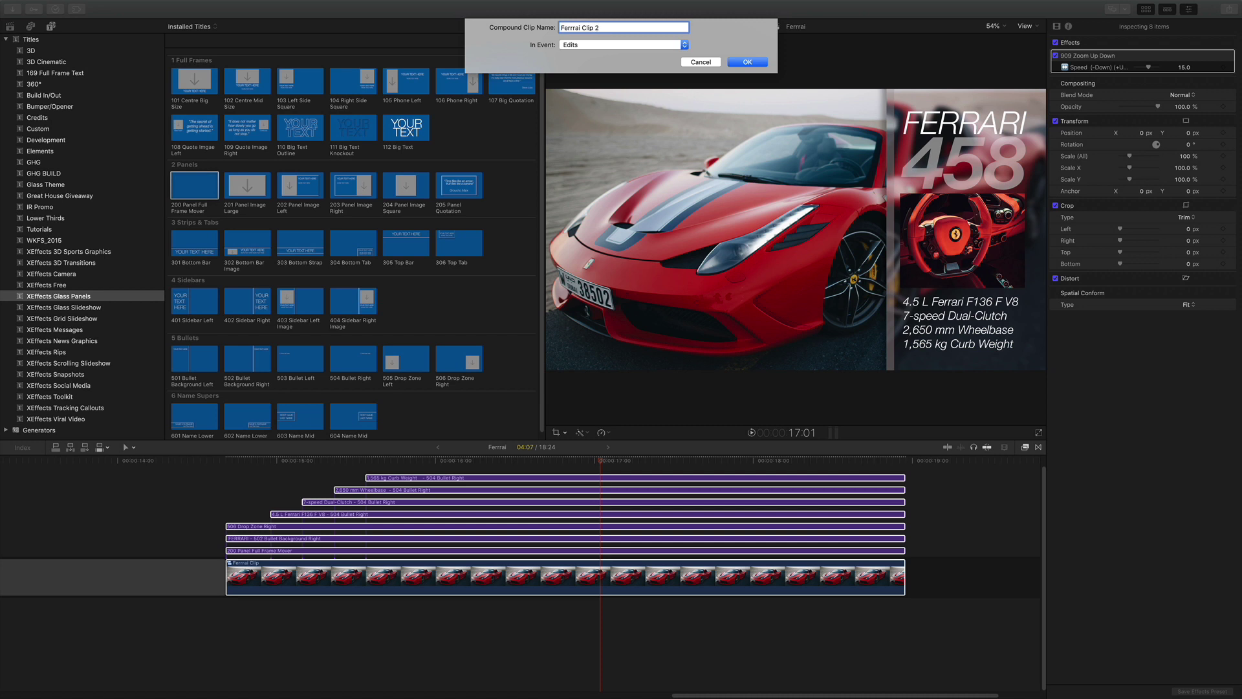
pyautogui.press('Return')
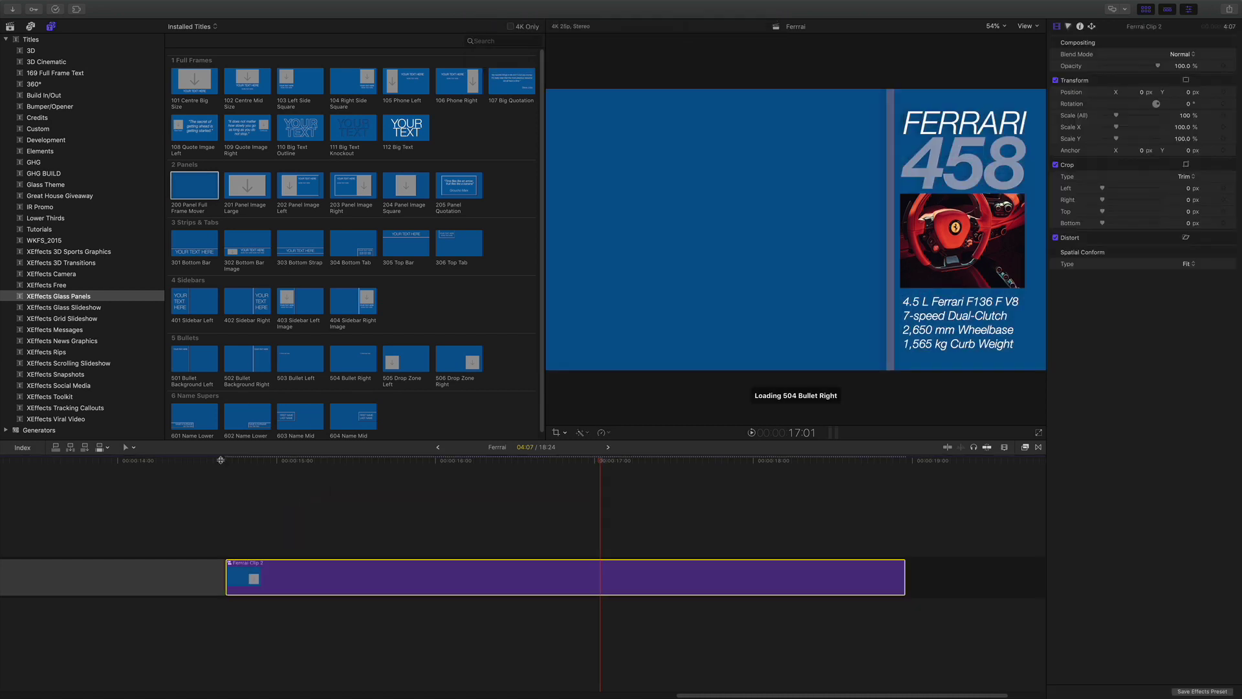
# Play and scrub Ferrari Clip 2 to watch the title animate in
pyautogui.click(221, 460)
pyautogui.press('space')
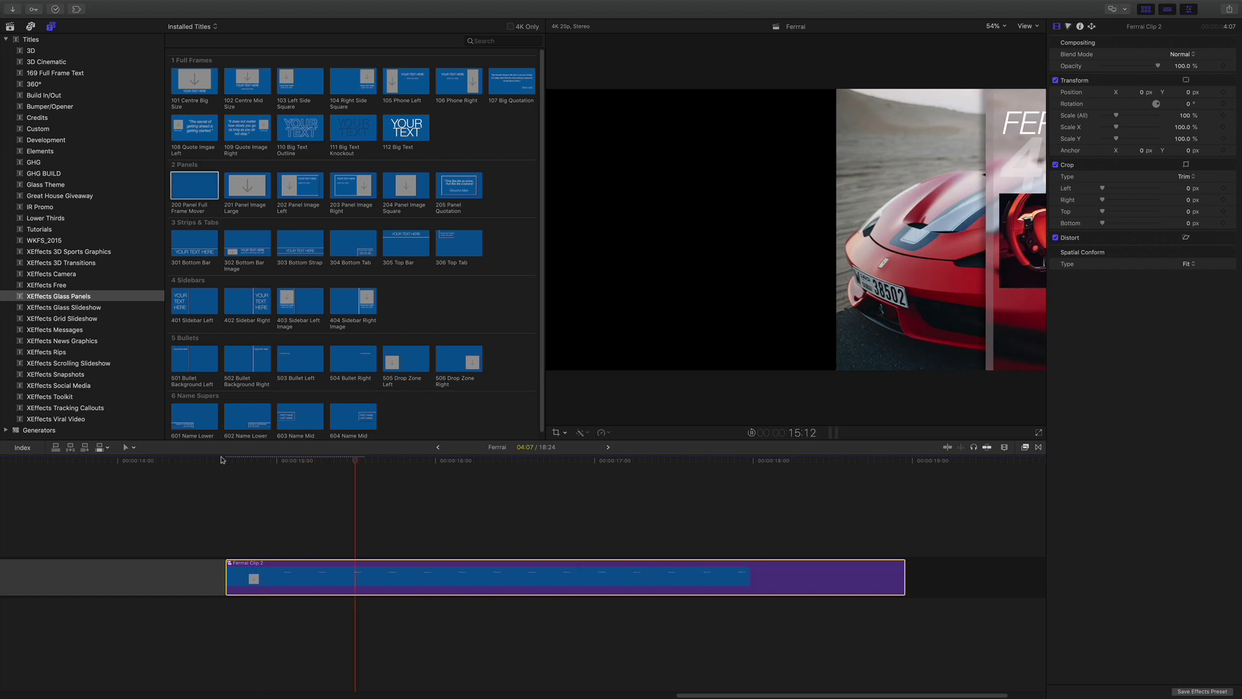
pyautogui.click(280, 461)
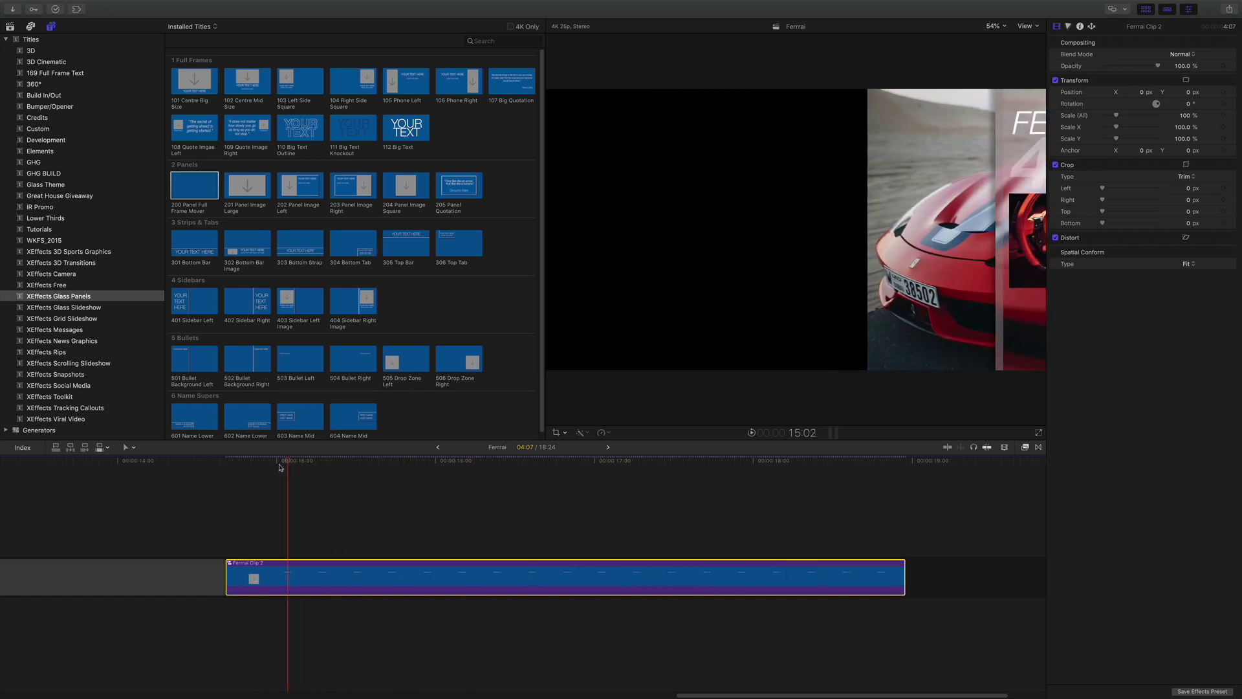
pyautogui.moveTo(280, 467); pyautogui.dragTo(389, 460)
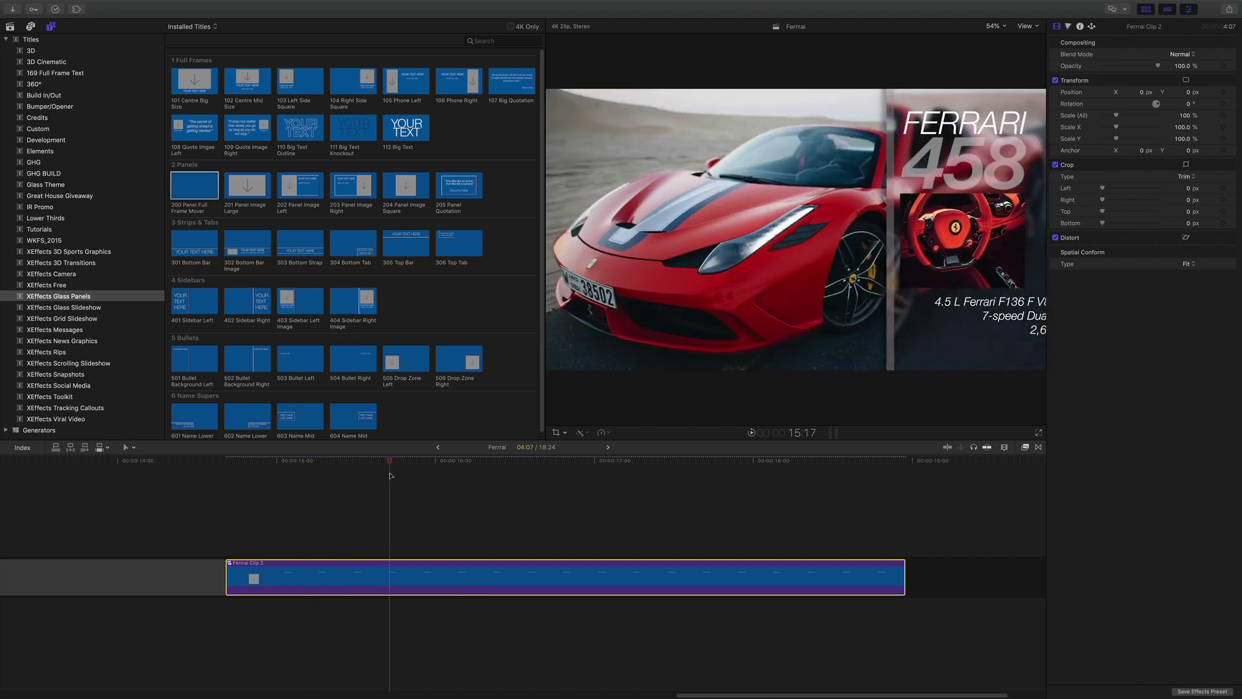
# Place Ferrari Clip 2 above Glass CC 1 and play from the yellow promo into it
pyautogui.press('super+minus')
pyautogui.press('super+minus')
pyautogui.press('super+minus')
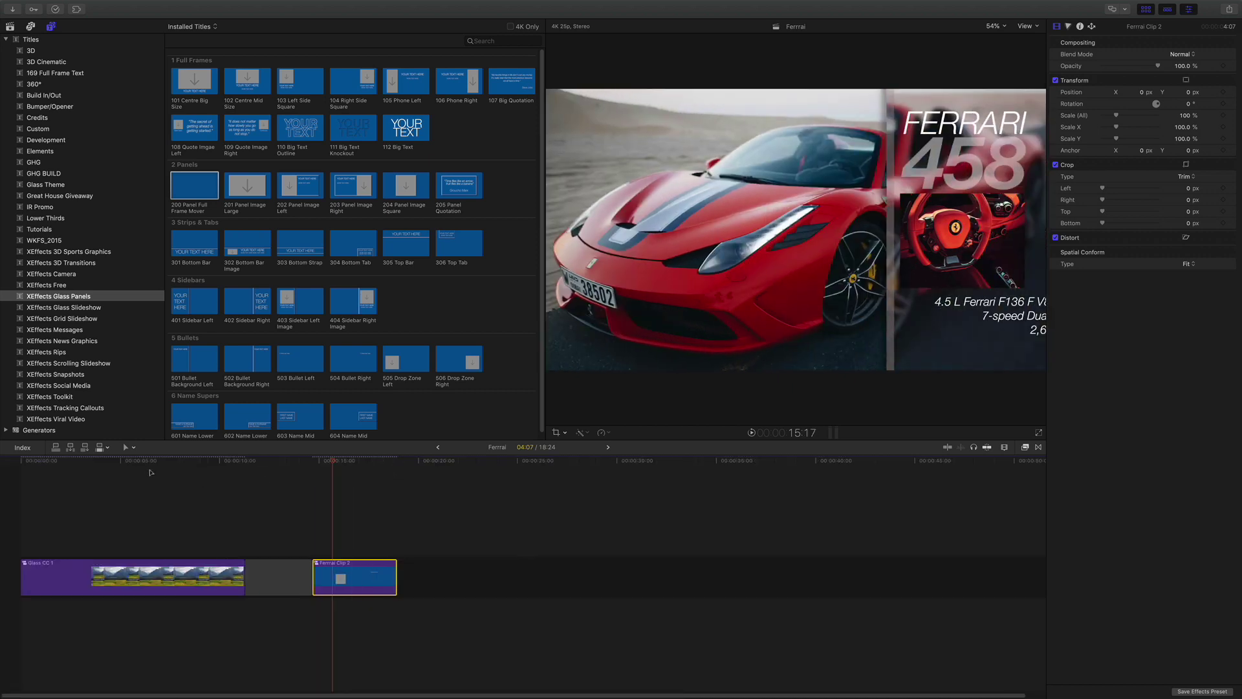
pyautogui.moveTo(149, 473); pyautogui.dragTo(112, 472)
pyautogui.moveTo(323, 577); pyautogui.dragTo(108, 535)
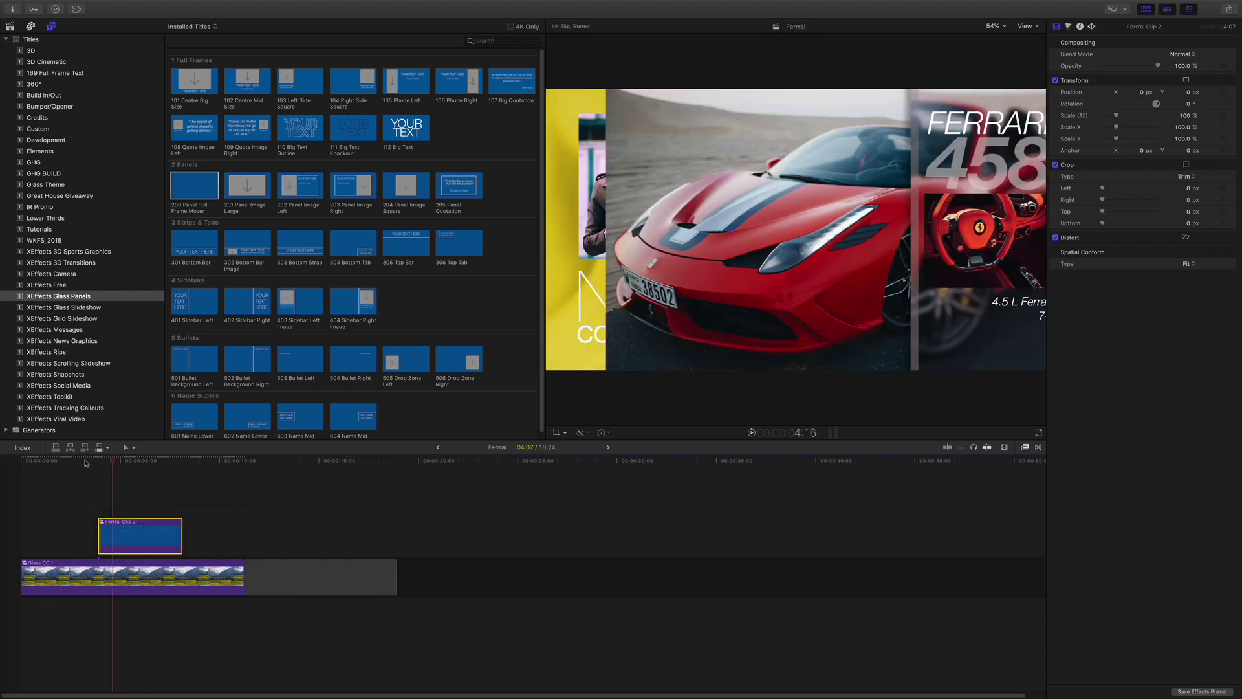
pyautogui.click(85, 464)
pyautogui.press('space')
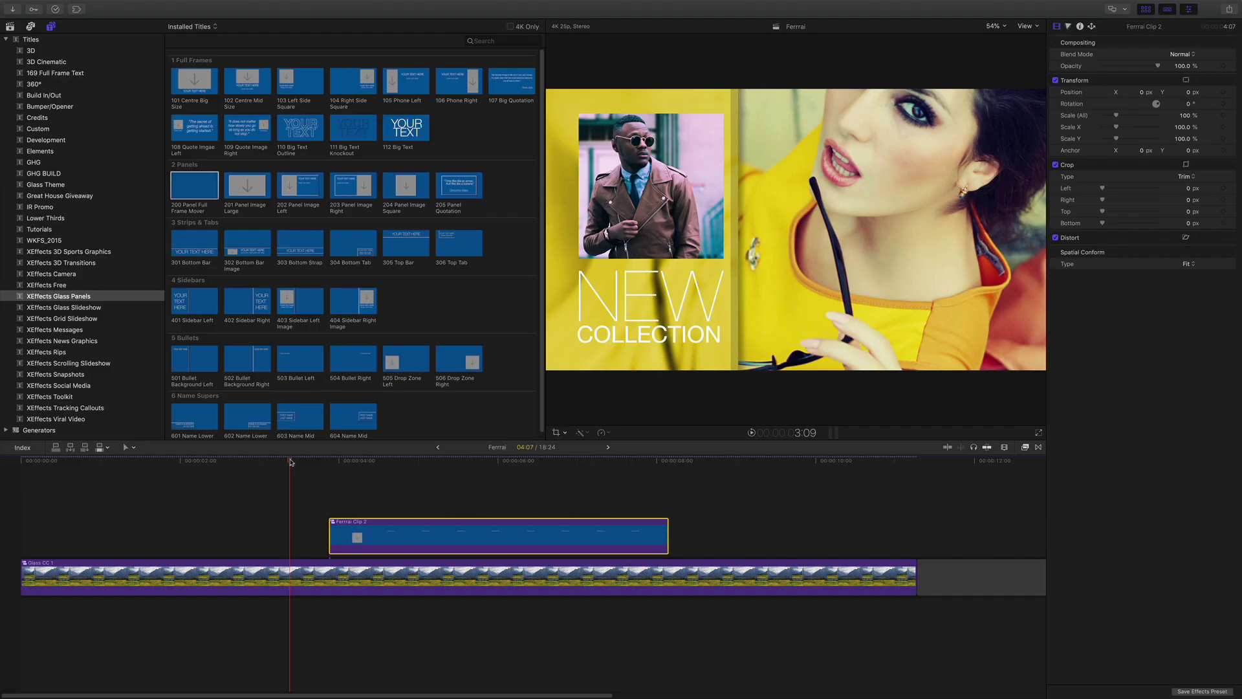
pyautogui.doubleClick(280, 584)
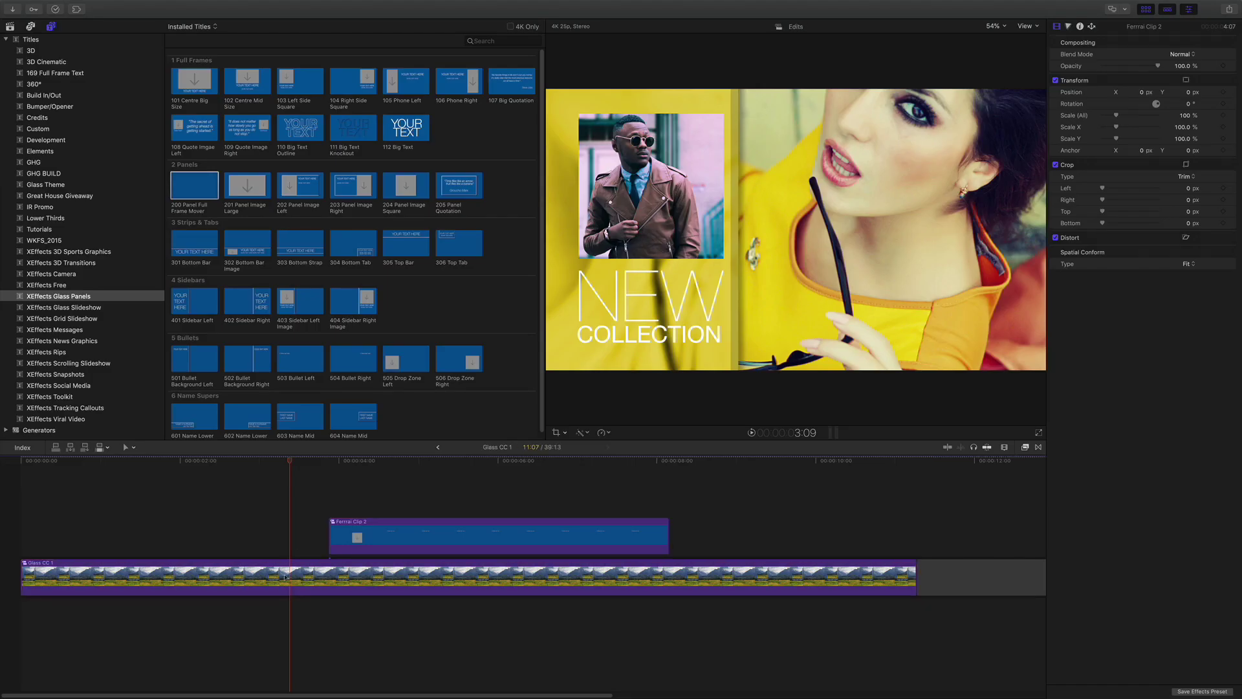
pyautogui.click(231, 460)
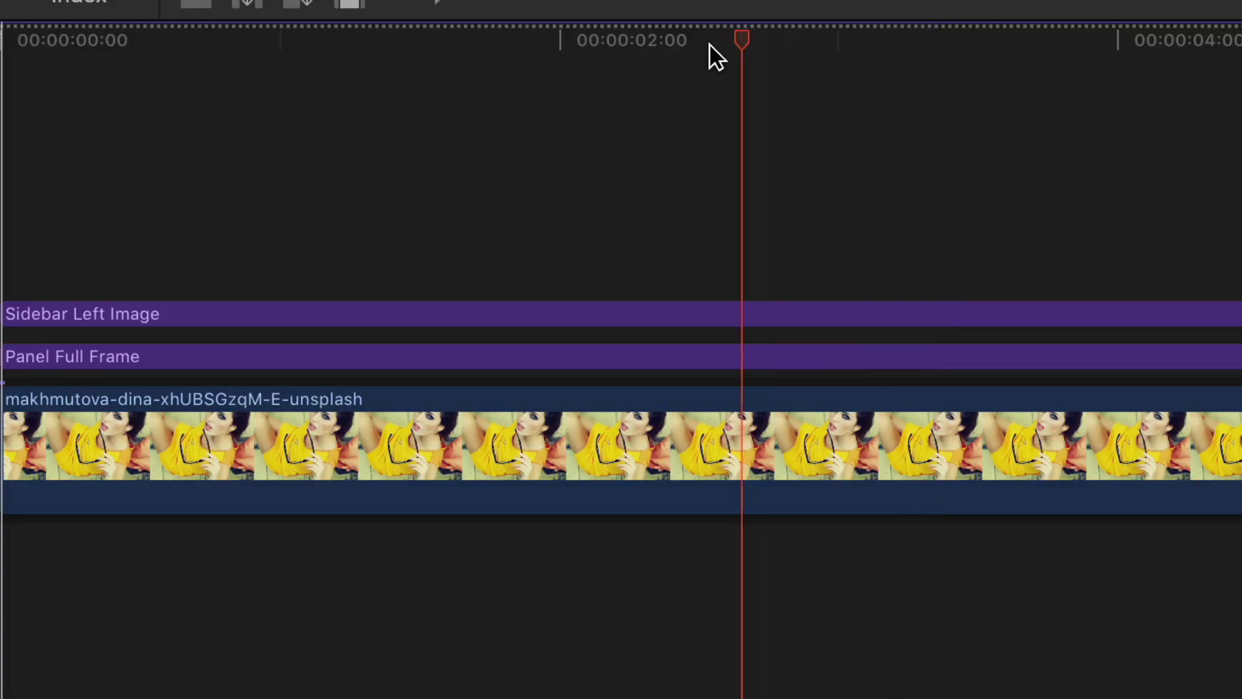
pyautogui.click(463, 46)
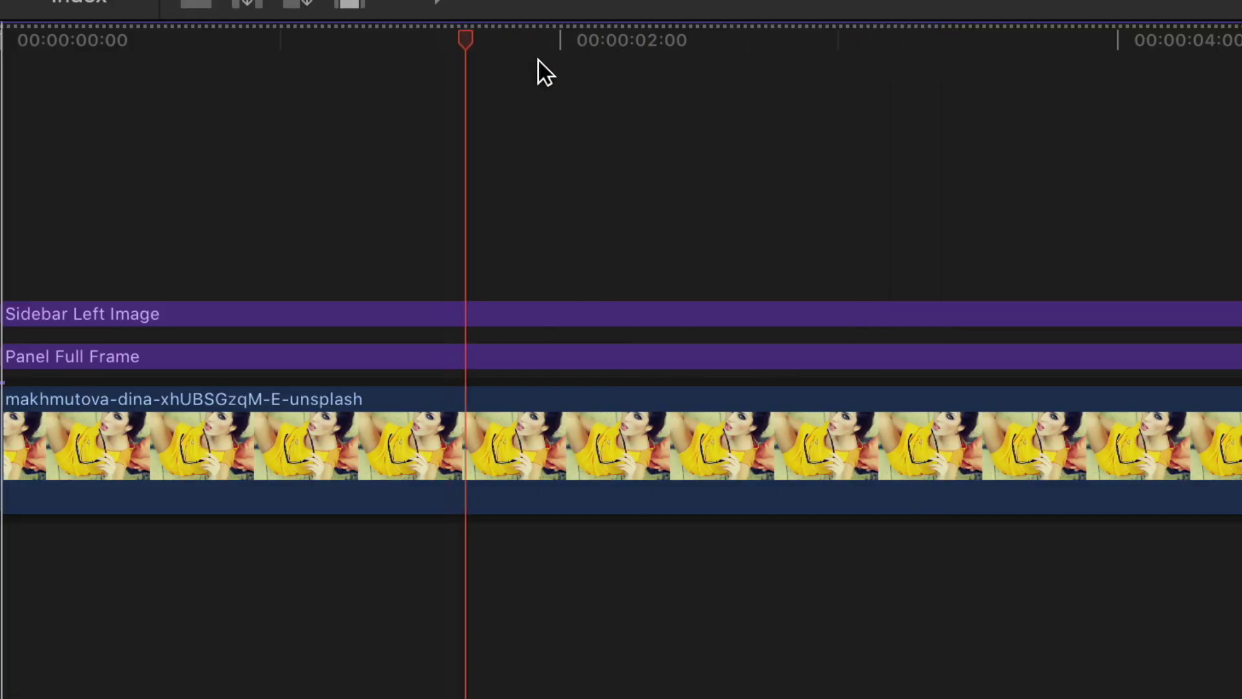
pyautogui.click(996, 45)
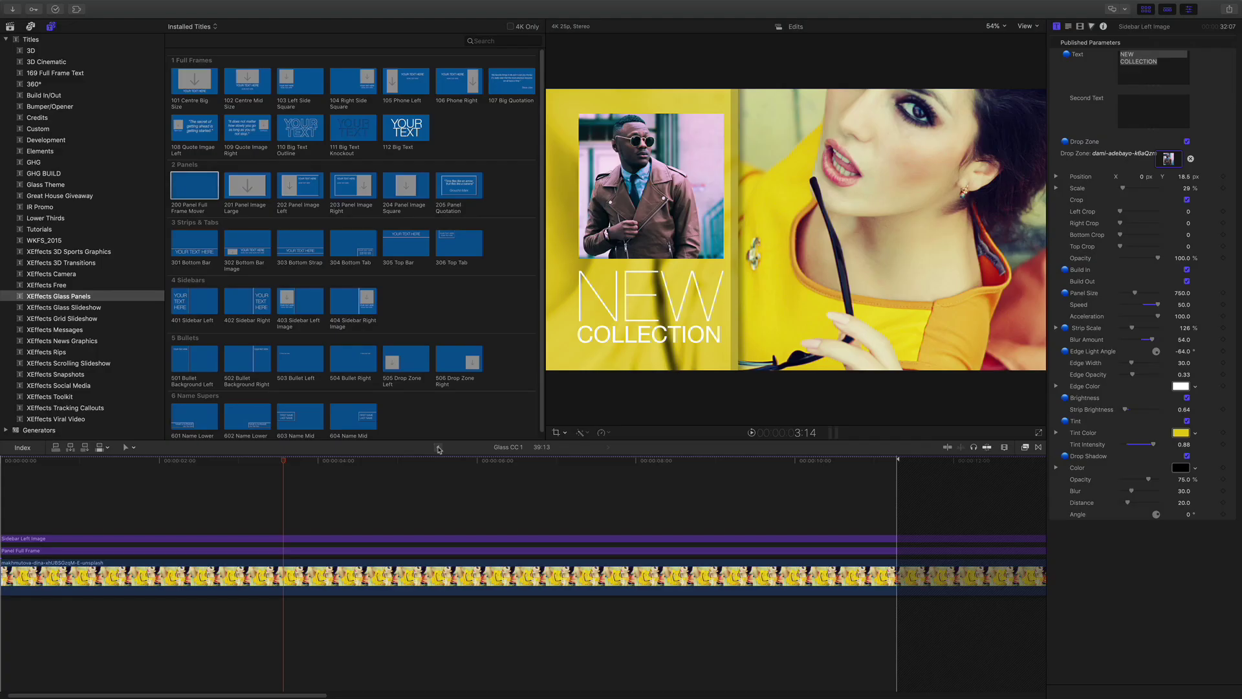
pyautogui.press('super+bracketleft')
pyautogui.click(363, 462)
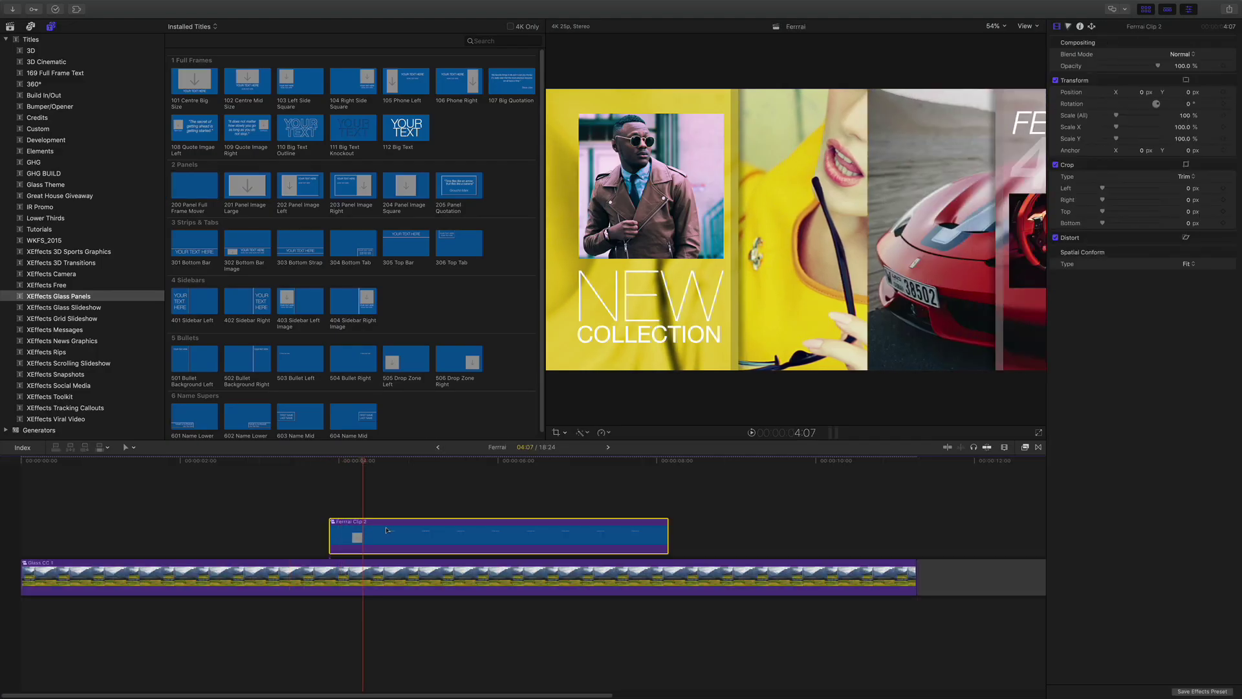
pyautogui.doubleClick(363, 537)
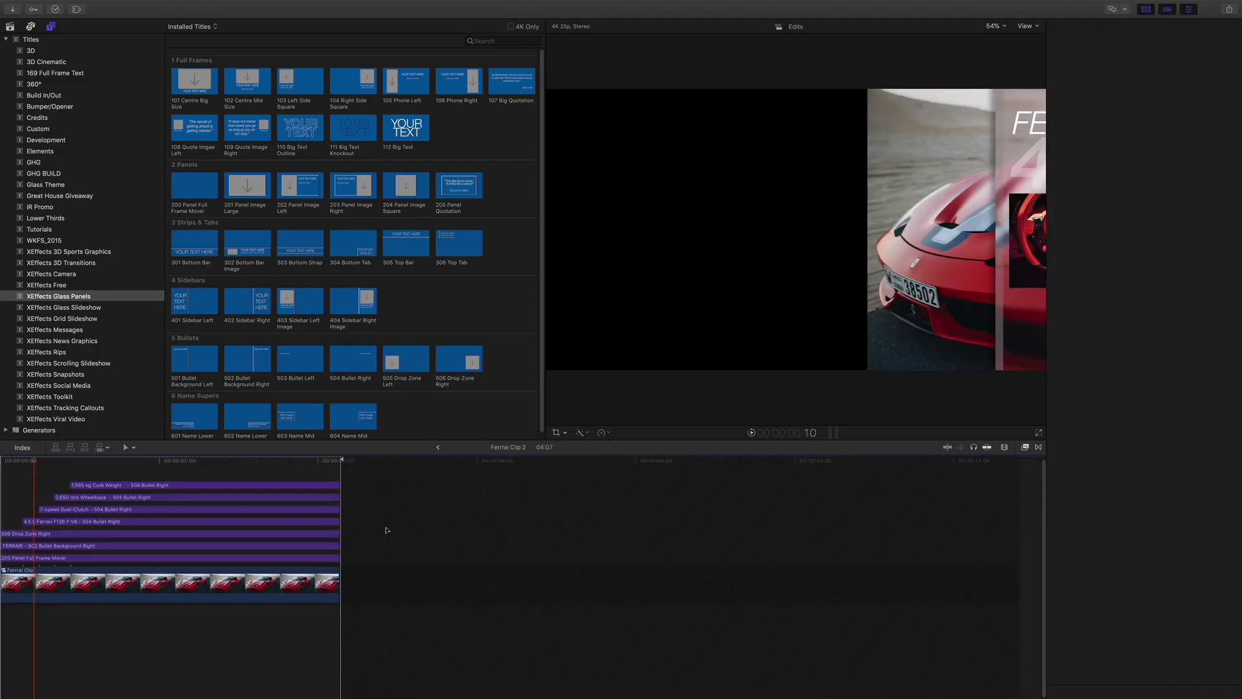
pyautogui.click(437, 447)
pyautogui.moveTo(361, 461); pyautogui.dragTo(654, 487)
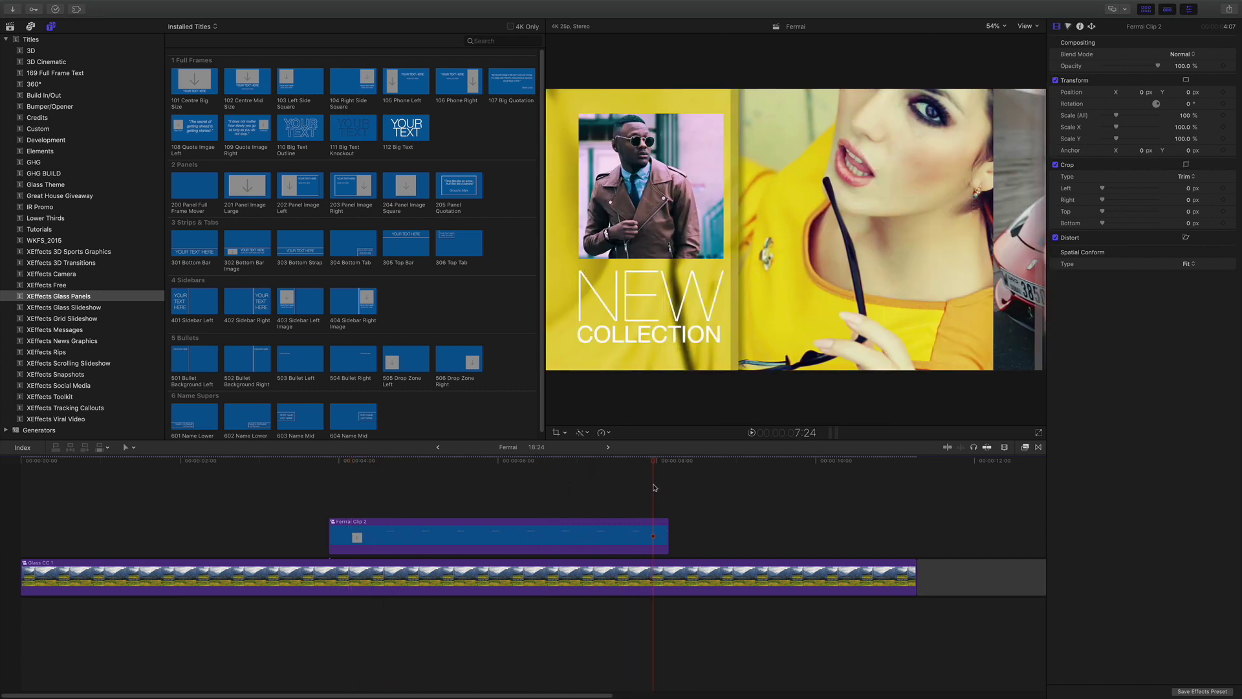
pyautogui.press('space')
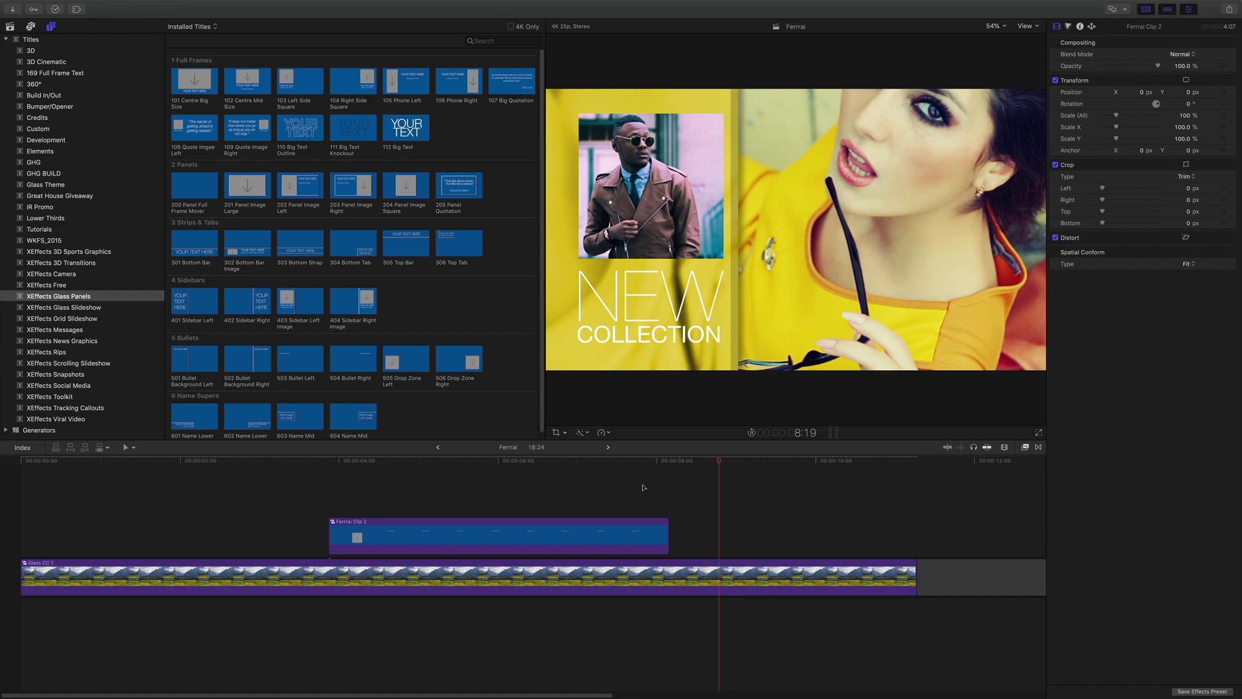